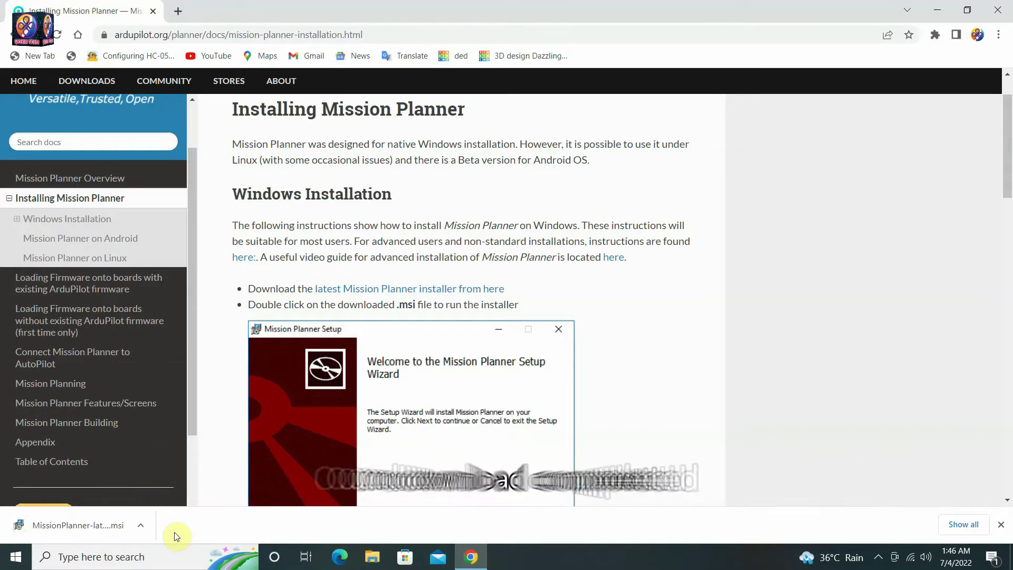
Step: Show the downloaded MissionPlanner-latest installer in its folder and run it
click(140, 525)
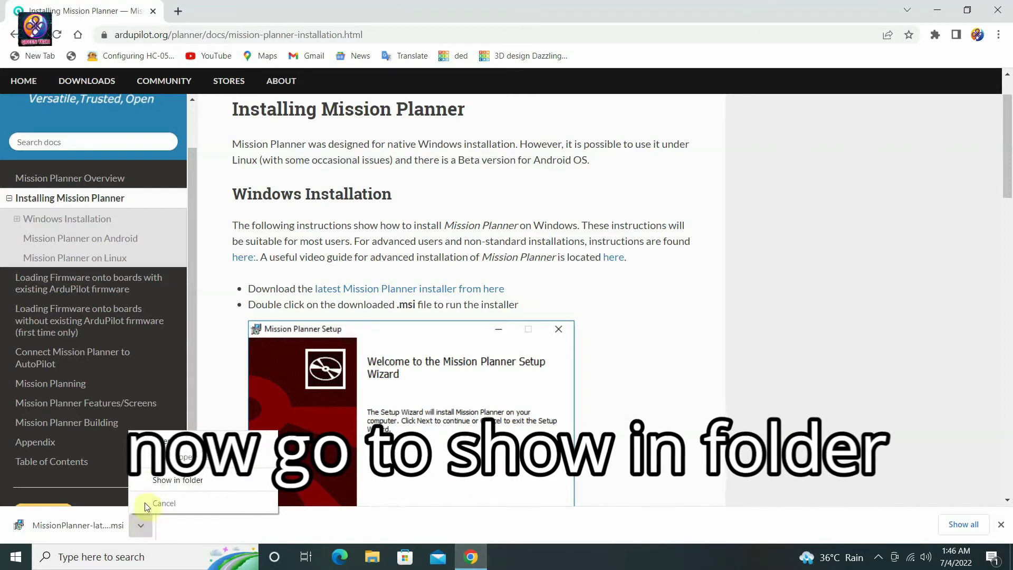
click(190, 480)
double_click(178, 106)
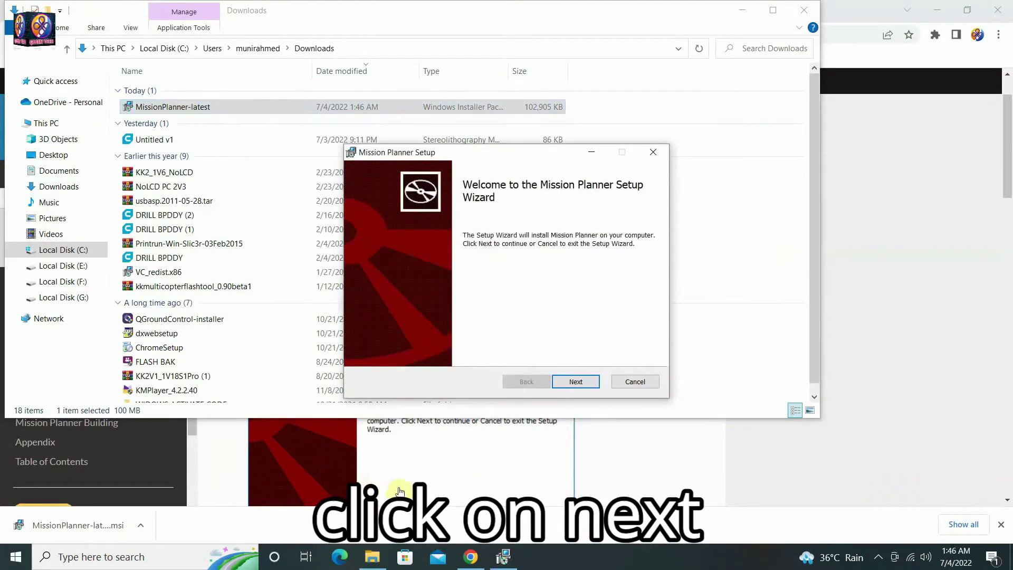
Step: Accept the license agreement, keep the default destination folder, and start installing Mission Planner
click(578, 382)
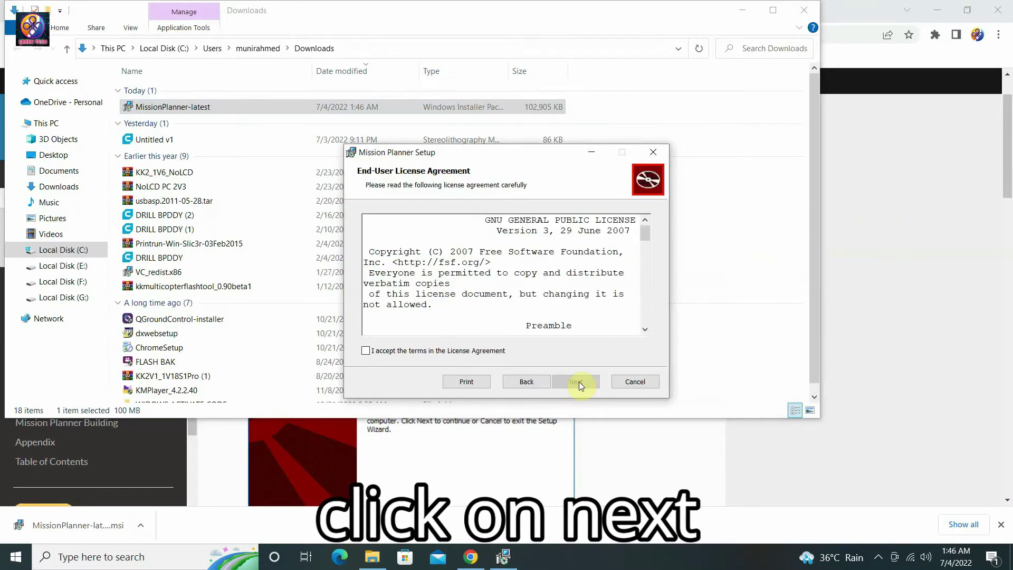
click(366, 351)
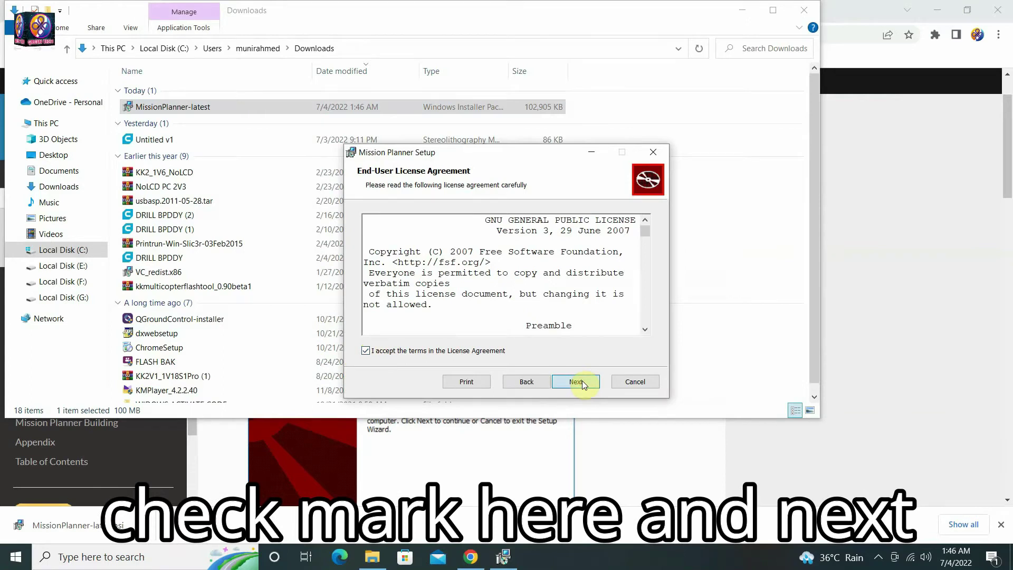
click(579, 382)
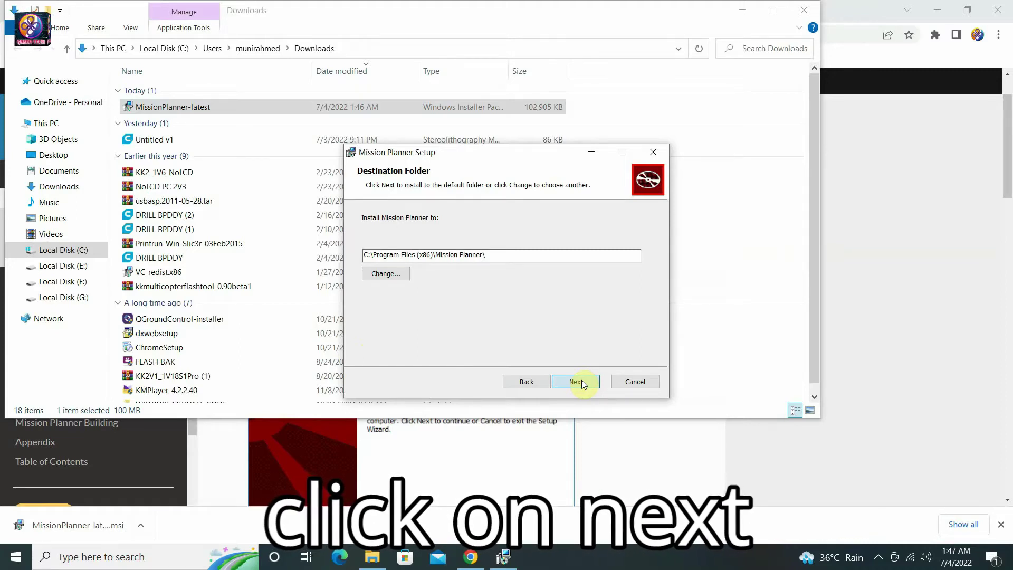
click(580, 382)
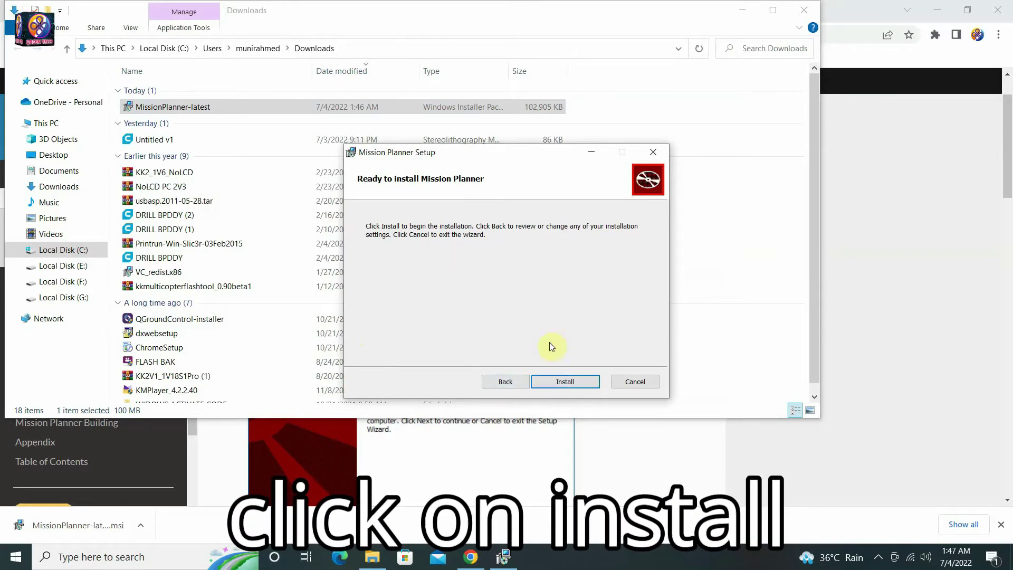
click(570, 381)
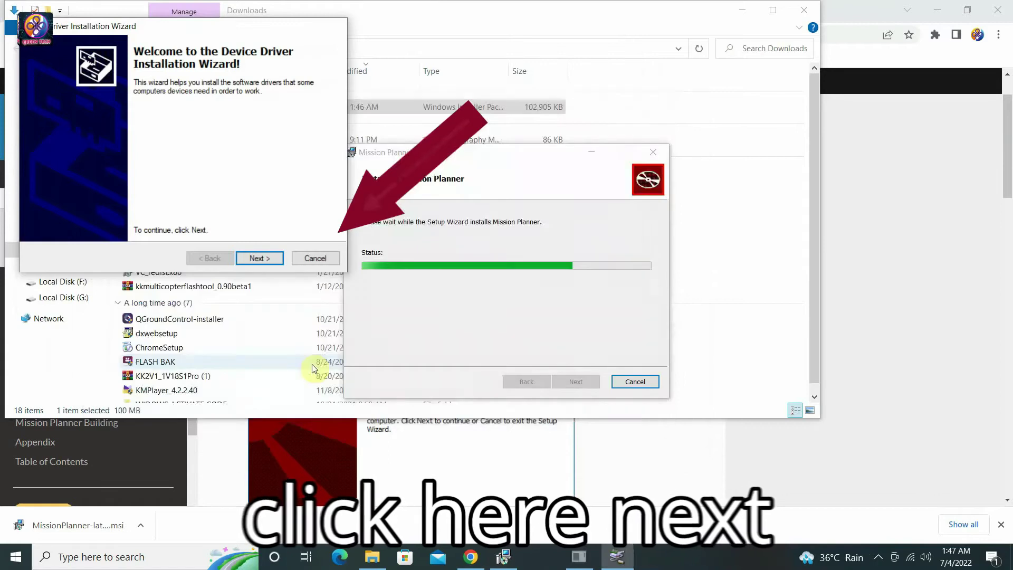
Step: Complete the device driver installation, and finish the Mission Planner setup with Launch Mission Planner enabled
click(253, 258)
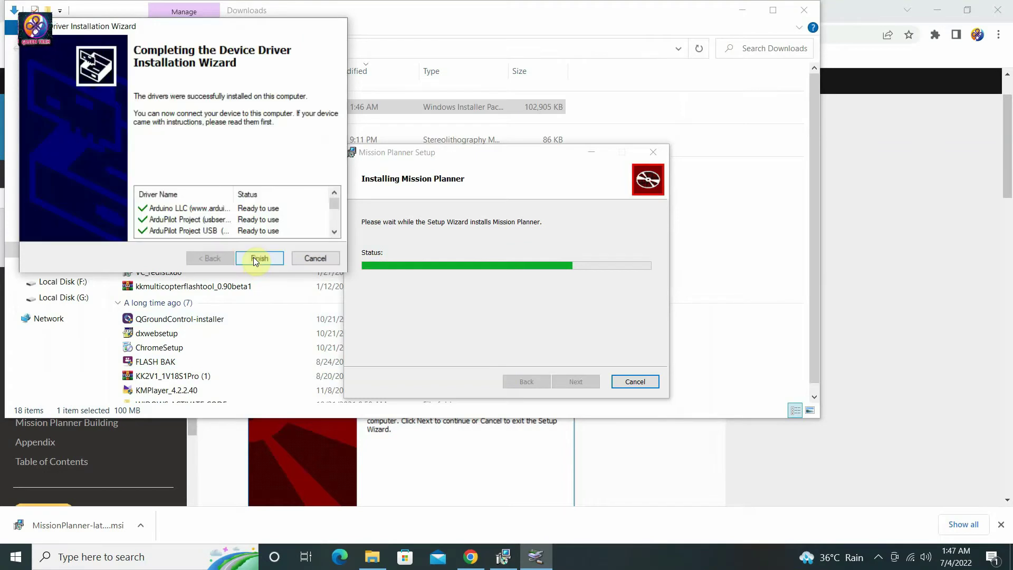
click(258, 258)
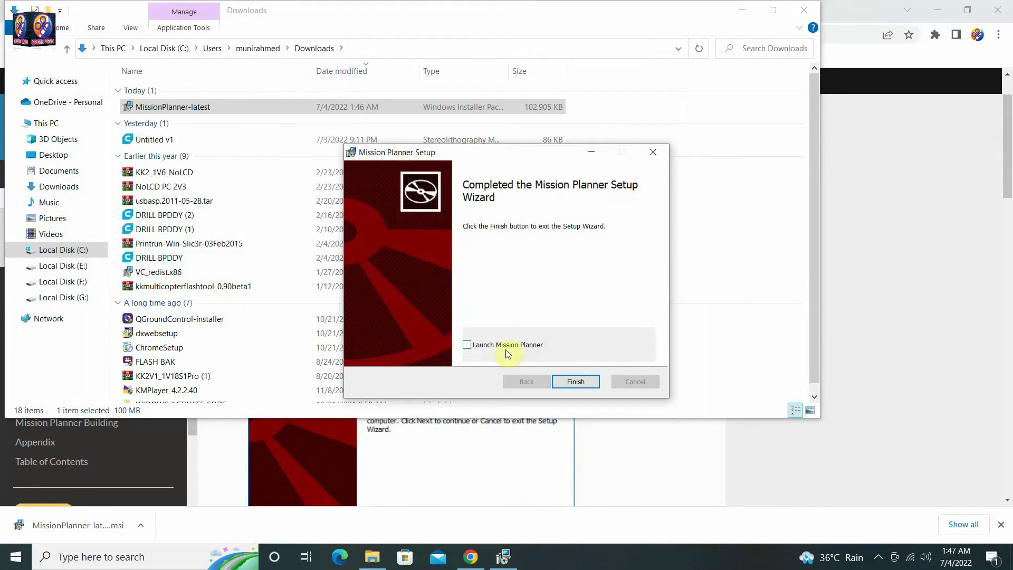
click(466, 345)
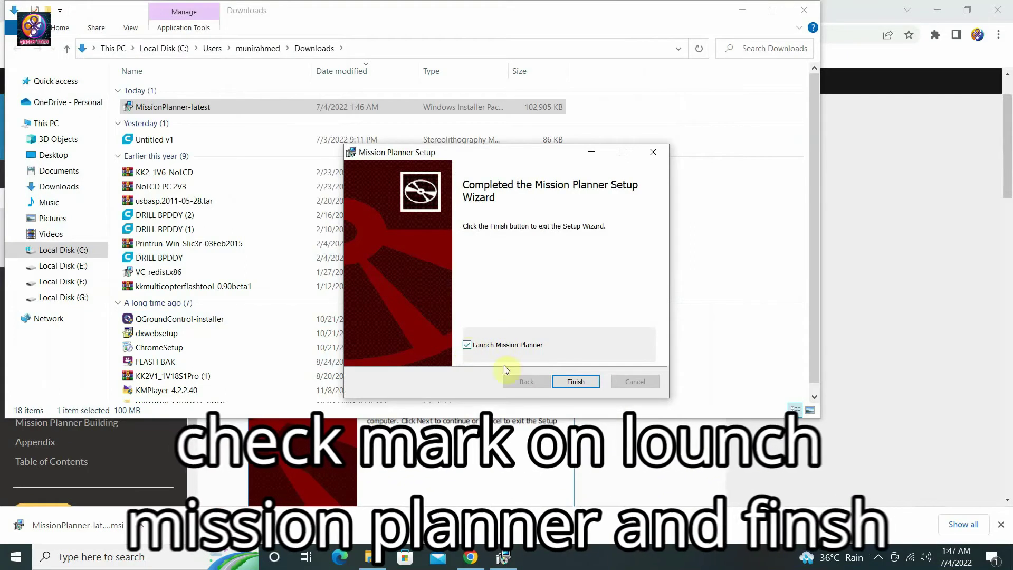
click(572, 383)
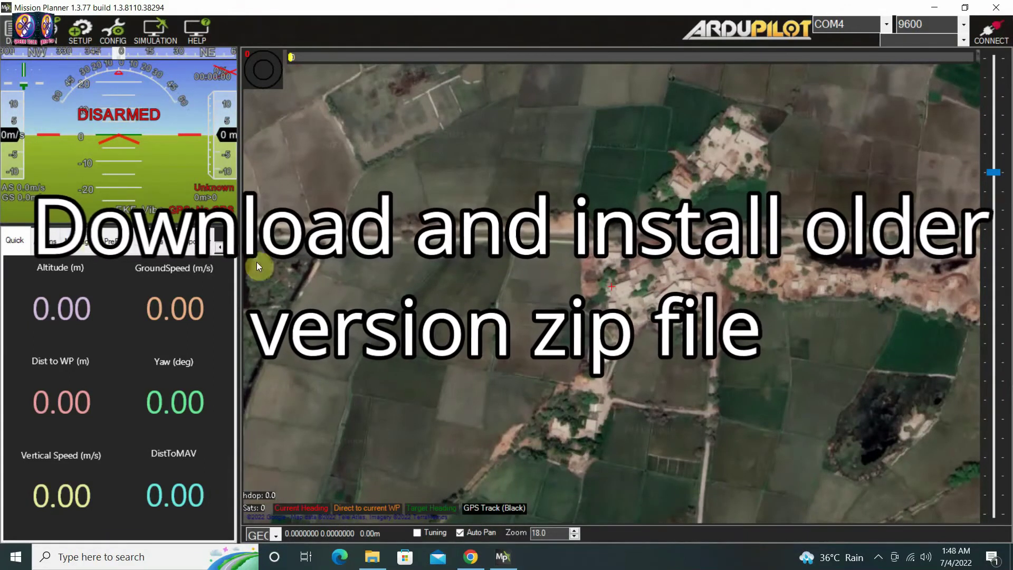
Step: Close Mission Planner and the Downloads folder, and continue in the documentation to the Mission Planner Advanced Installation page
click(999, 9)
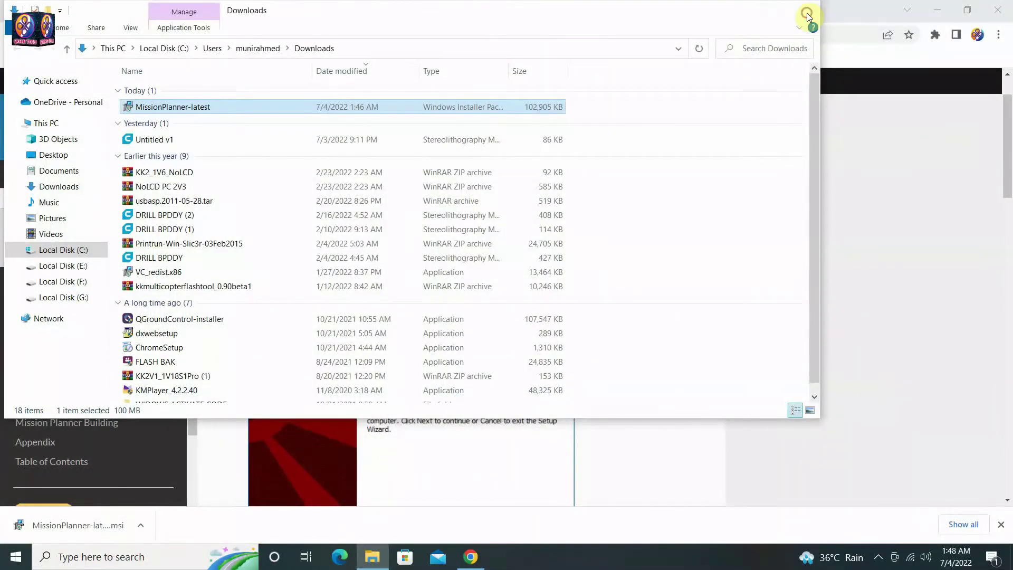
click(805, 13)
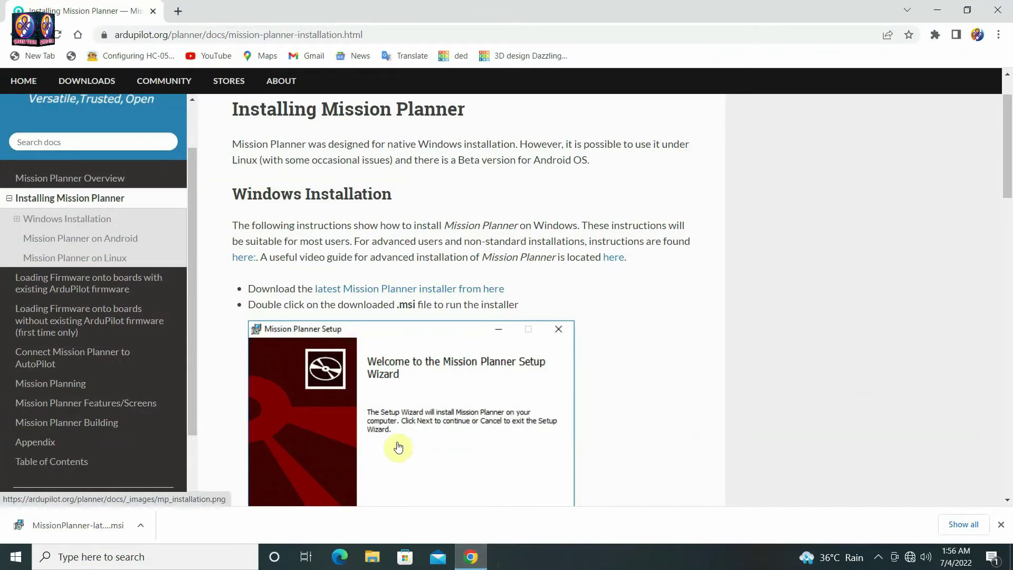
scroll(360, 237, down, 5)
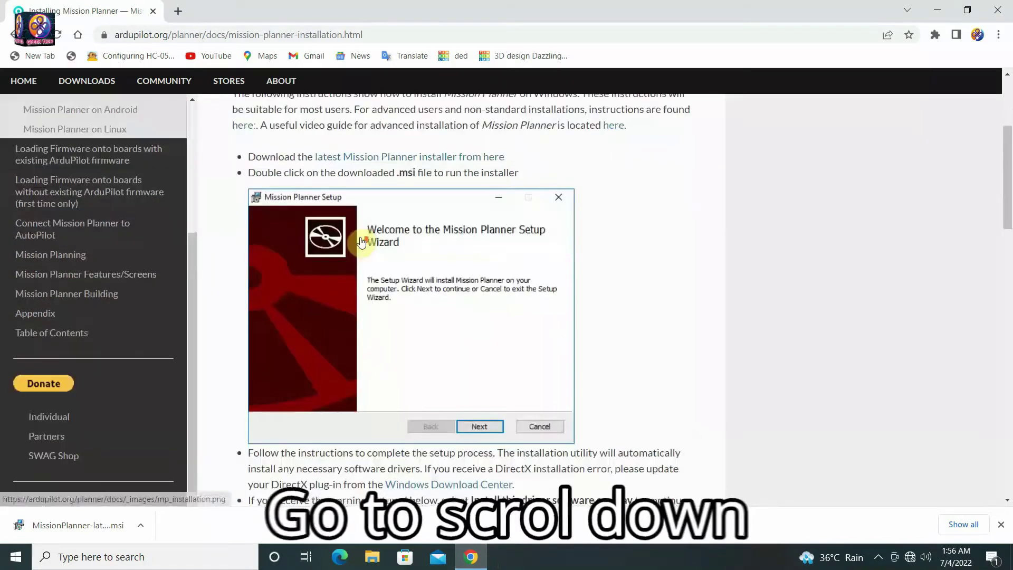
scroll(361, 242, down, 8)
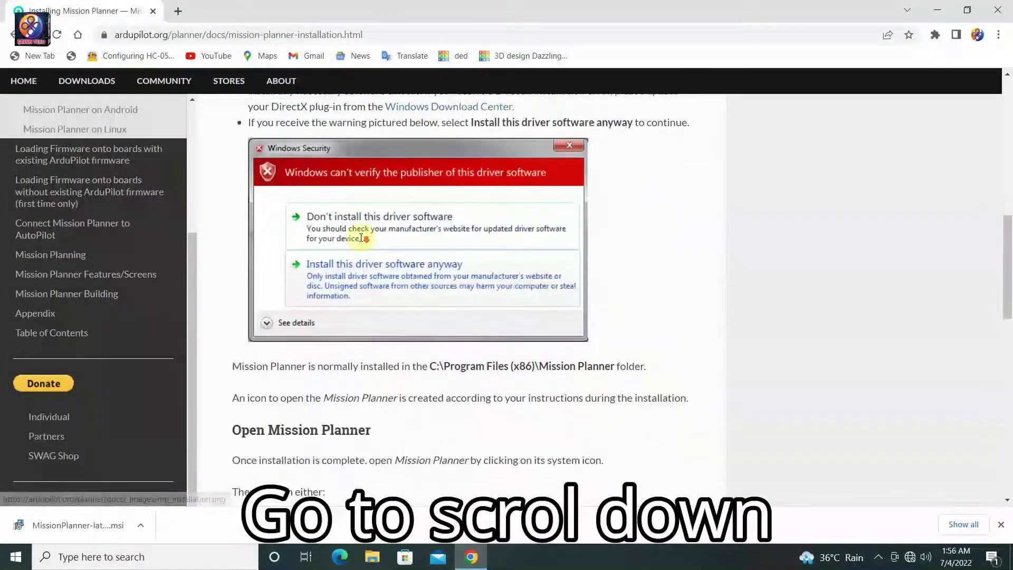
scroll(360, 242, down, 4)
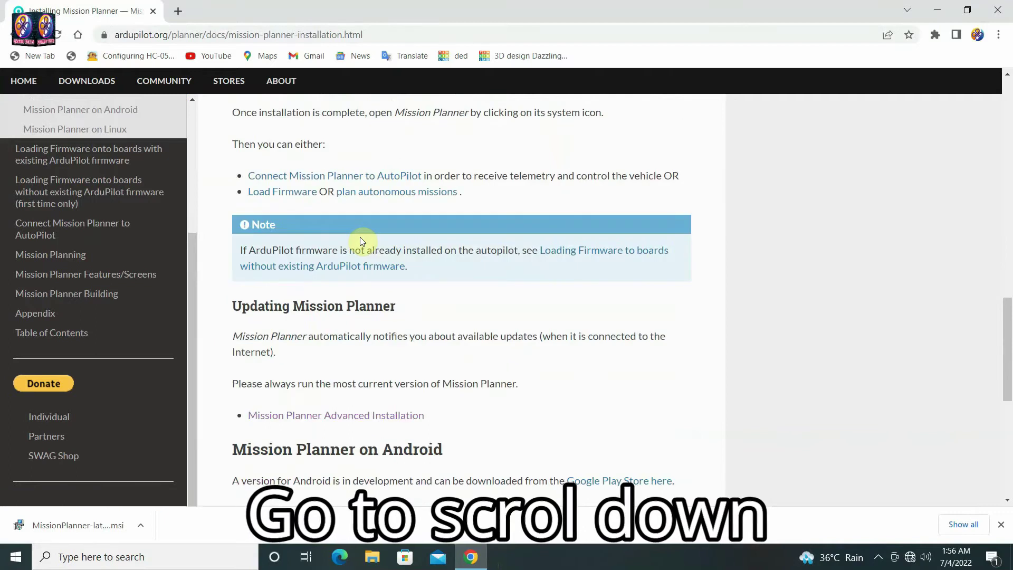
scroll(360, 240, down, 3)
scroll(361, 241, down, 5)
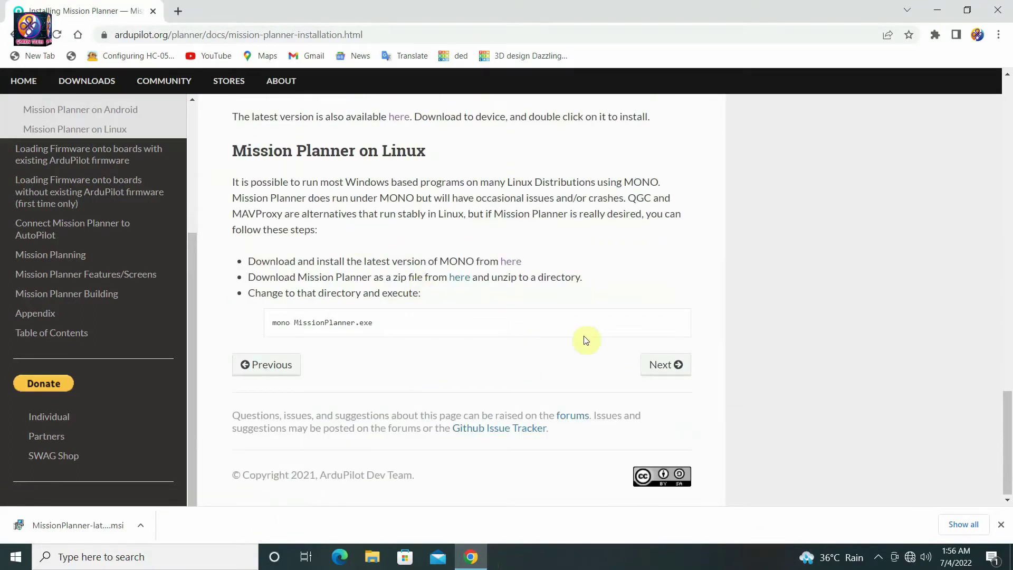
click(665, 364)
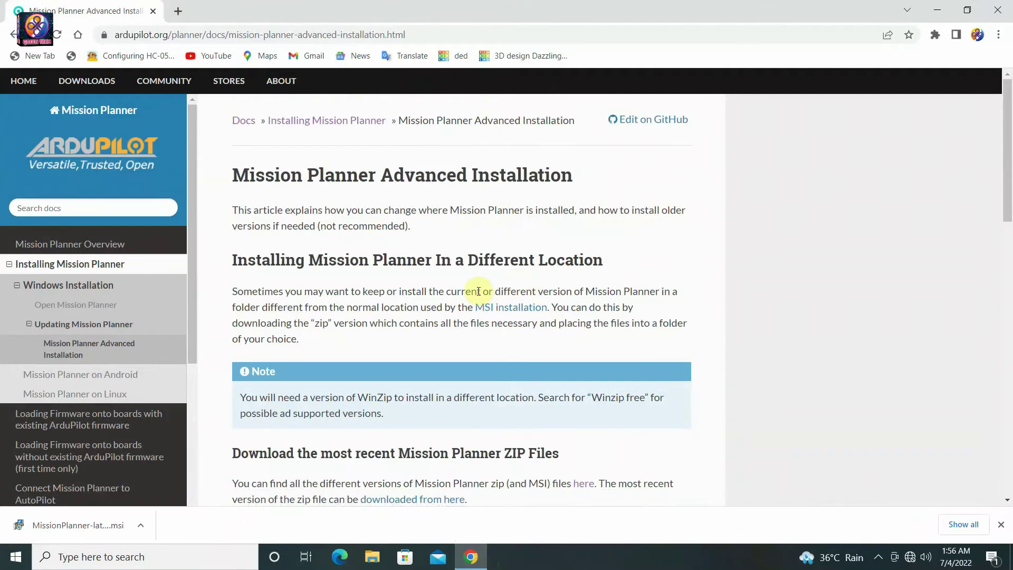
Step: Open the listing of all Mission Planner zip and MSI versions and enter its archive folder
scroll(478, 291, down, 3)
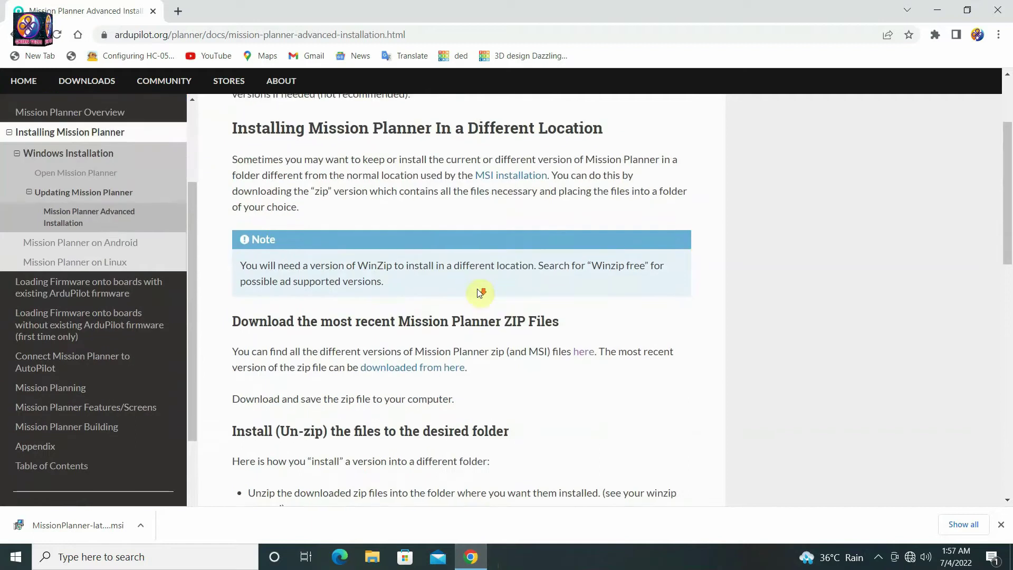
scroll(479, 291, down, 1)
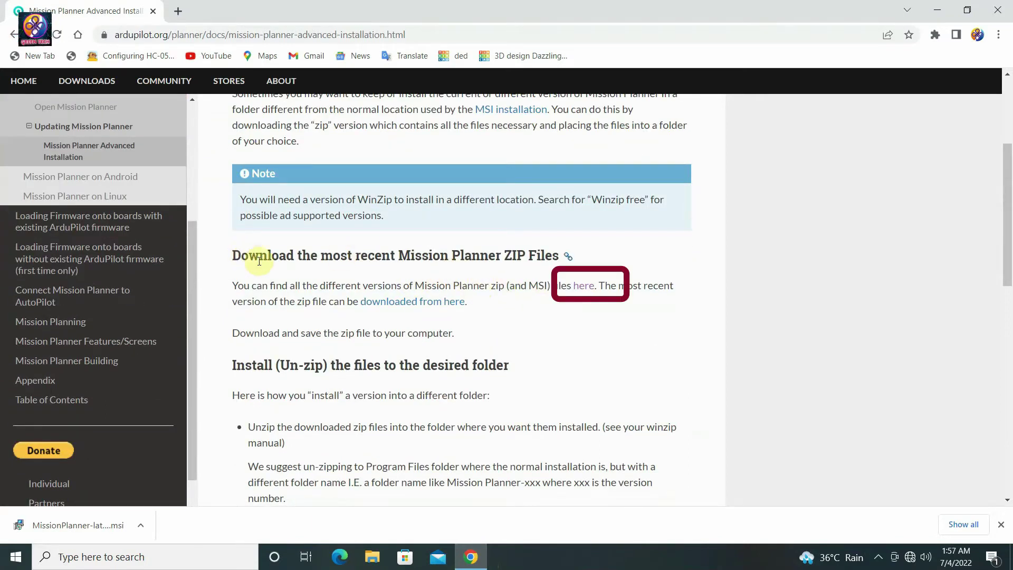
click(584, 285)
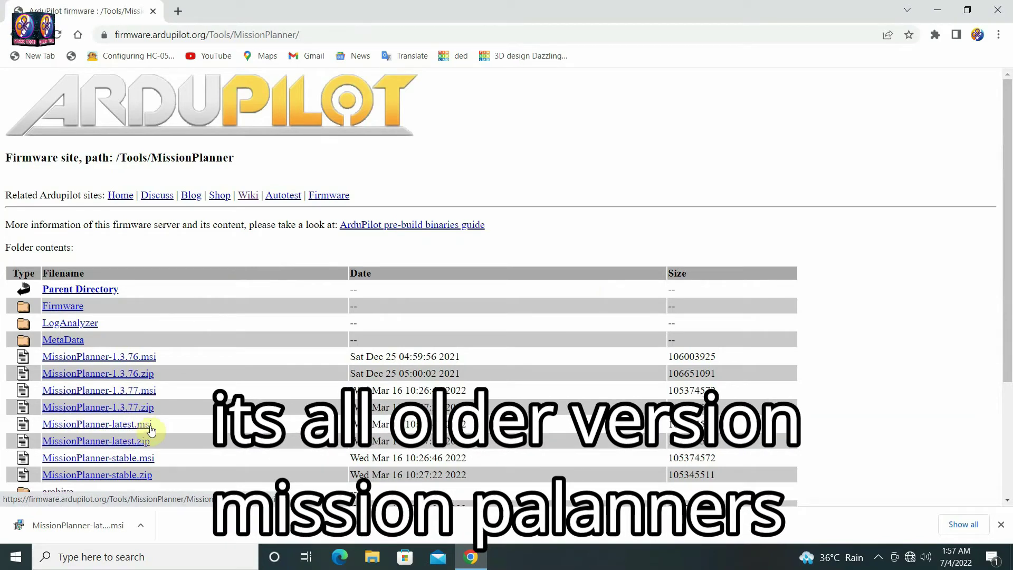
scroll(162, 390, down, 3)
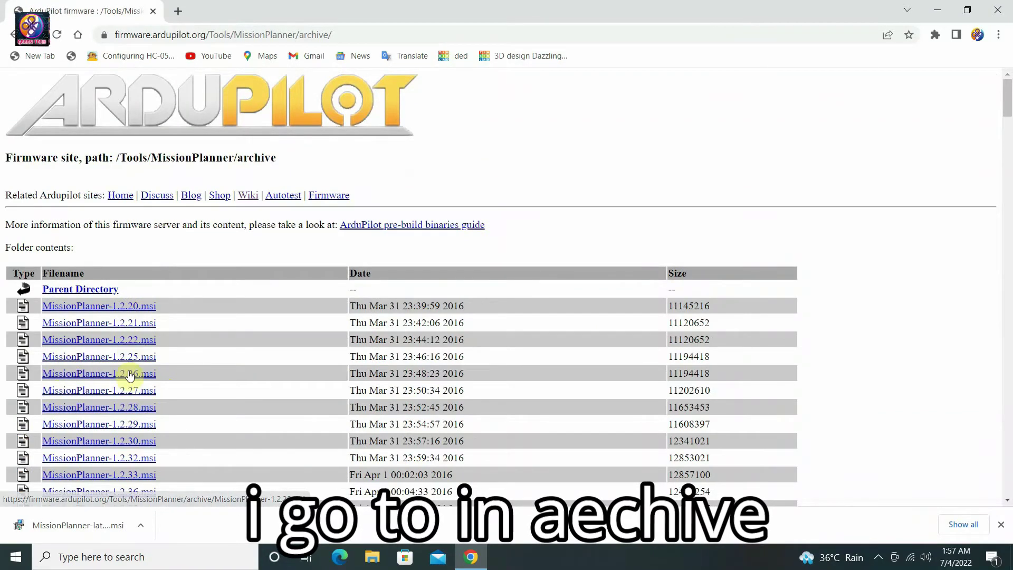
Step: Download the older release MissionPlanner-1.3.73.zip from the archive listing
scroll(132, 352, down, 10)
scroll(133, 417, down, 20)
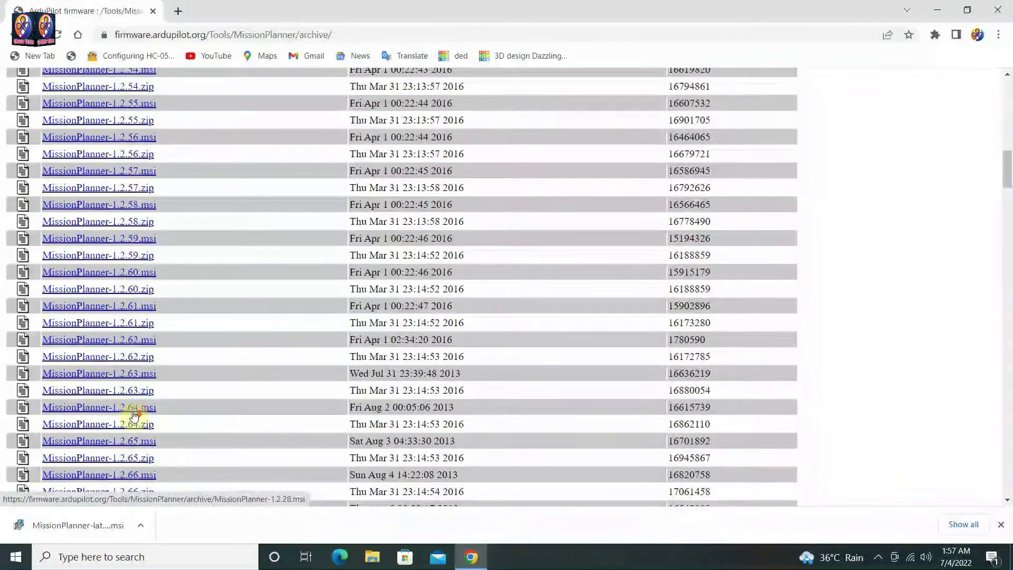
scroll(133, 416, down, 10)
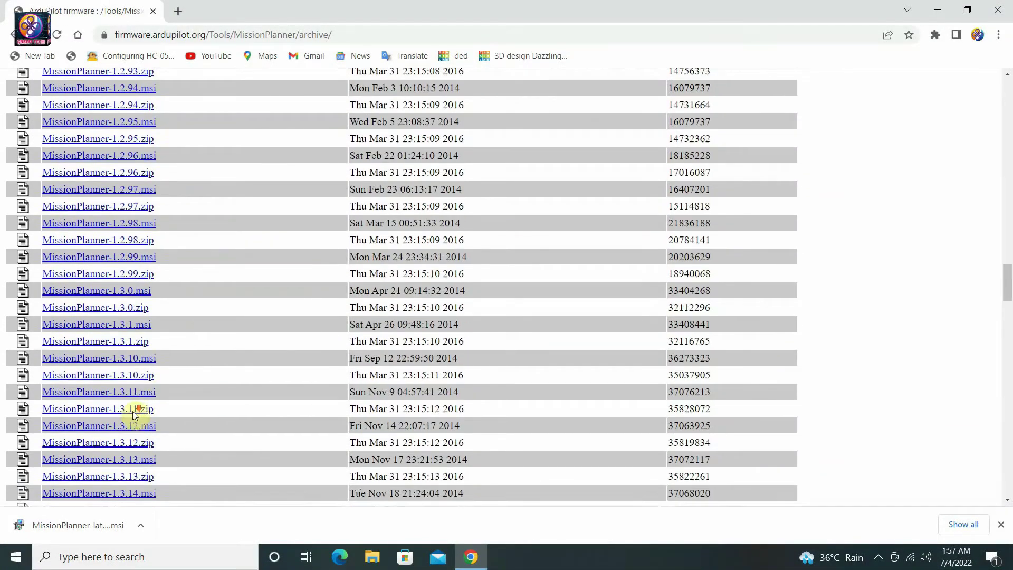
scroll(132, 410, down, 3)
scroll(133, 416, down, 7)
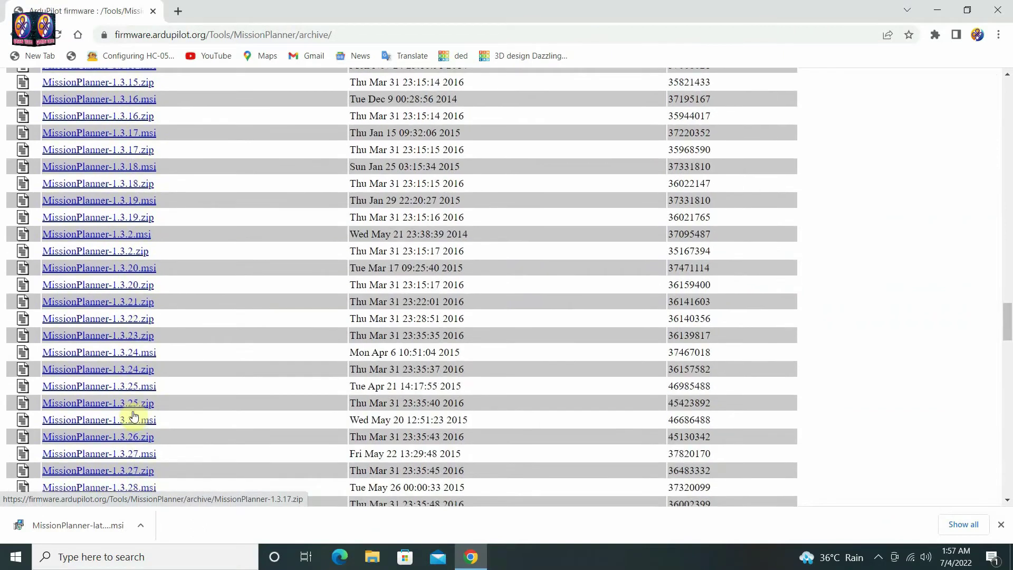
scroll(134, 416, down, 6)
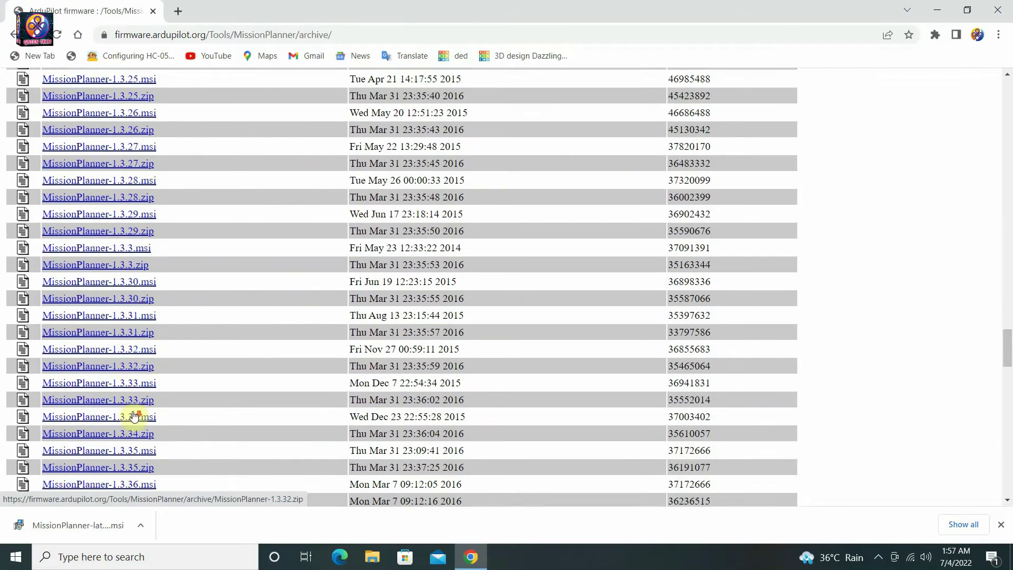
scroll(133, 416, down, 5)
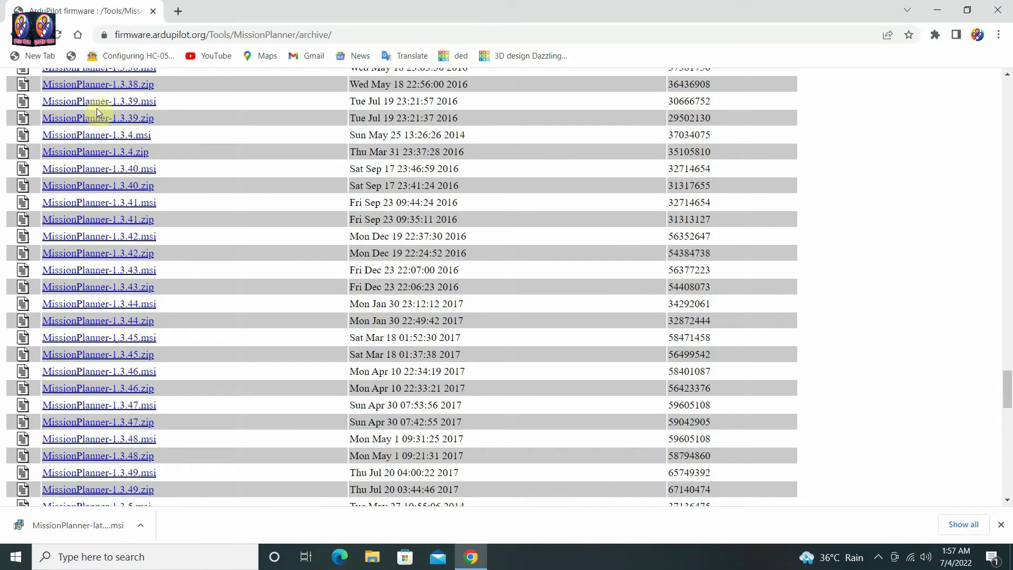
scroll(112, 461, down, 5)
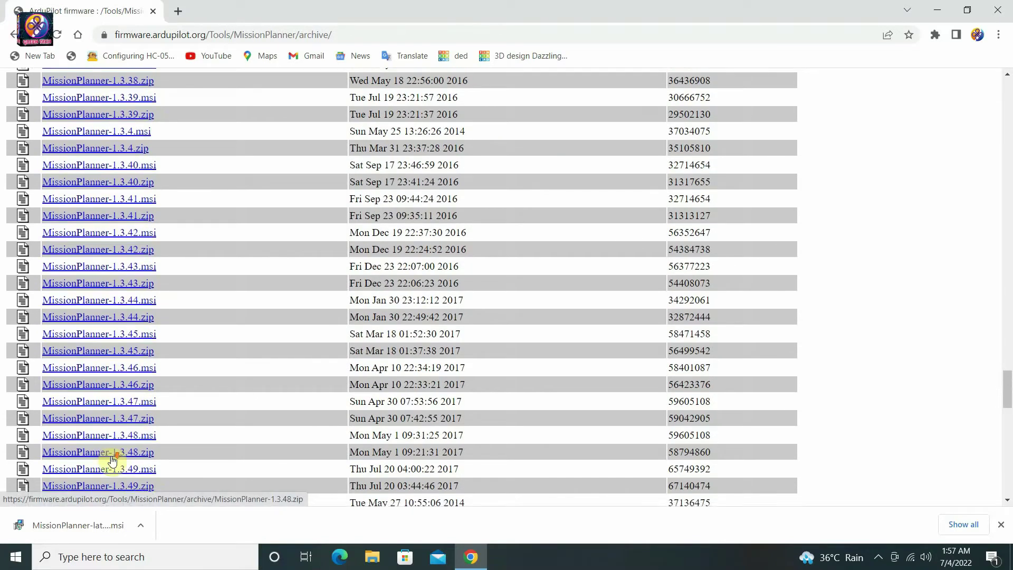
scroll(113, 460, down, 3)
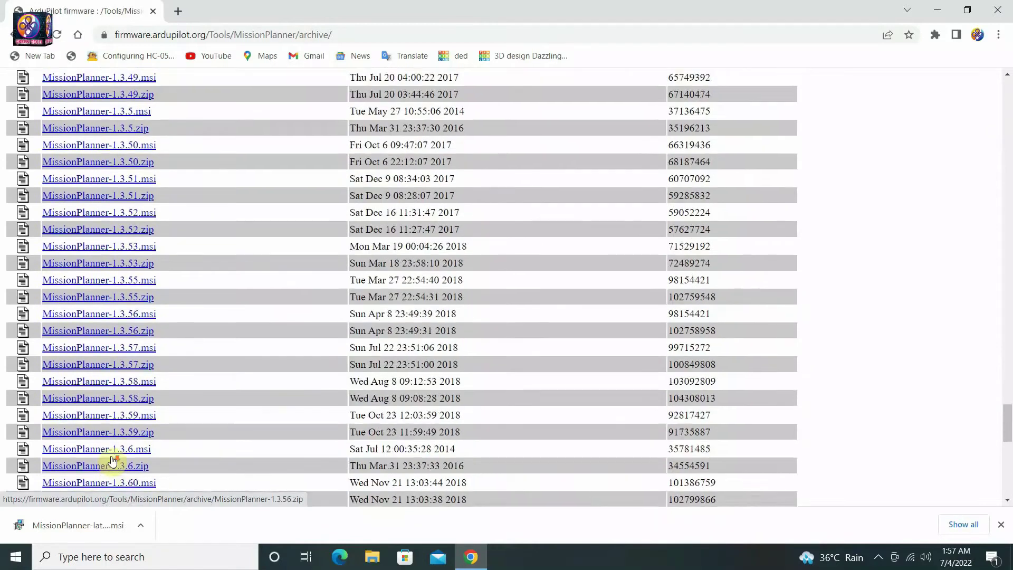
scroll(111, 457, down, 4)
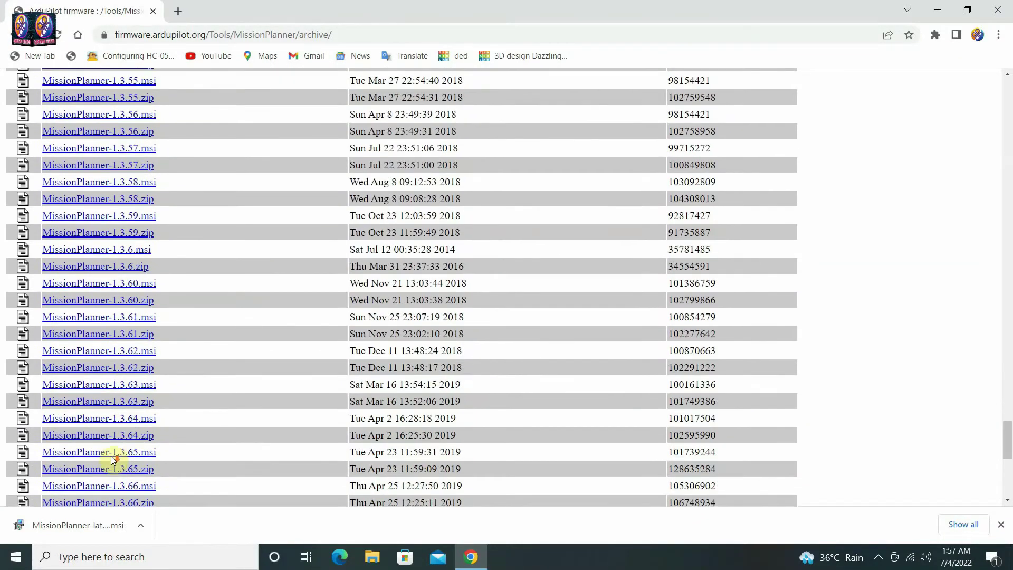
scroll(112, 461, down, 2)
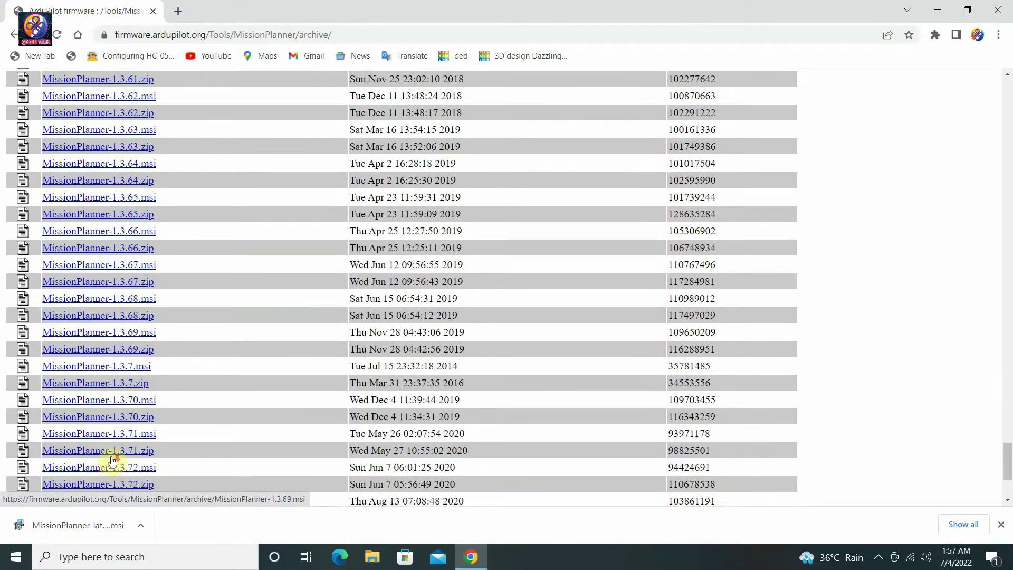
scroll(132, 447, down, 2)
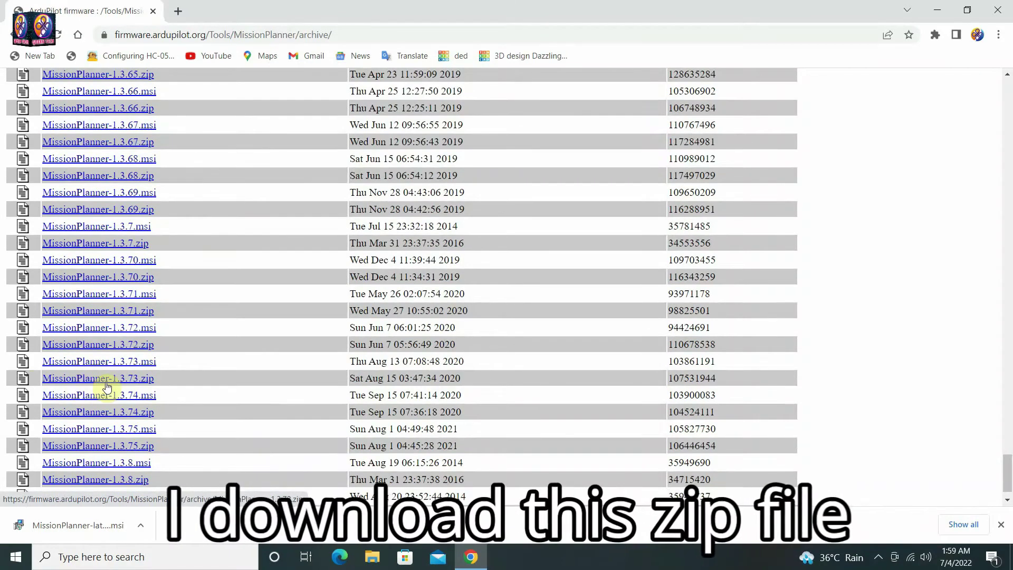
click(106, 387)
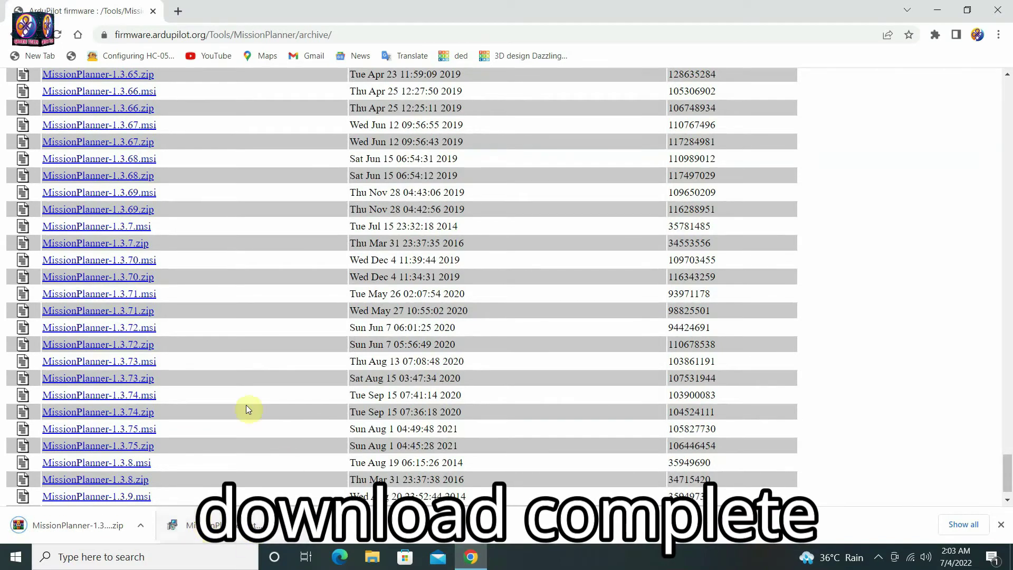
Step: Show the downloaded MissionPlanner-1.3.73 zip file in its folder
click(141, 525)
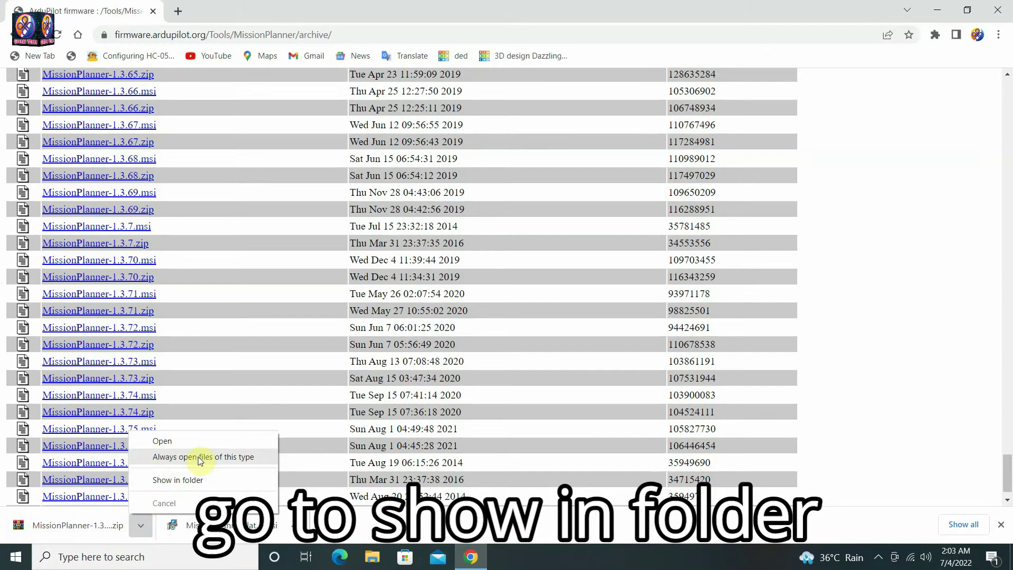
click(203, 480)
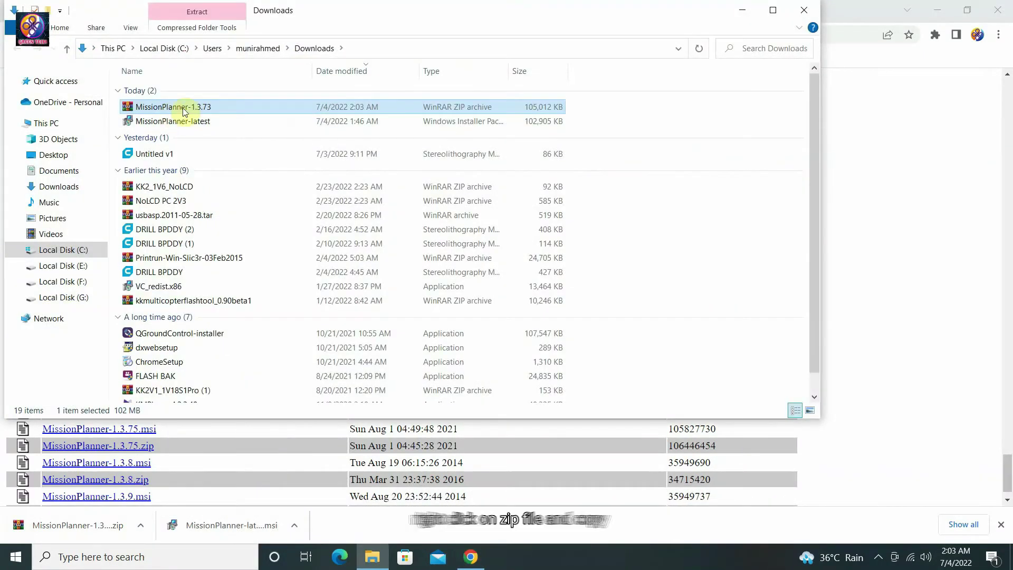
Step: Copy the MissionPlanner-1.3.73 zip archive and go to the Program Files folder on Local Disk (C:)
right_click(183, 109)
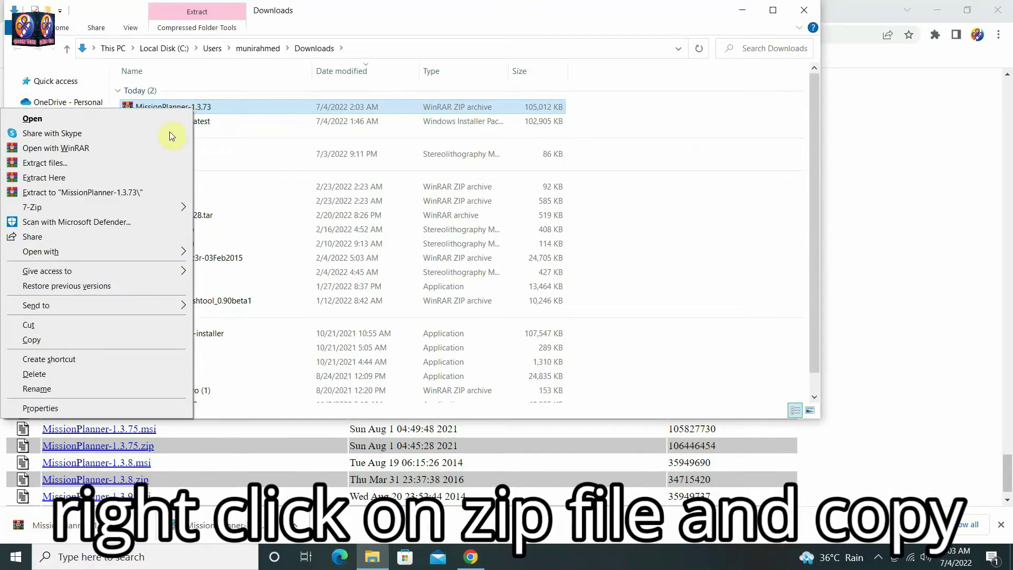
click(111, 341)
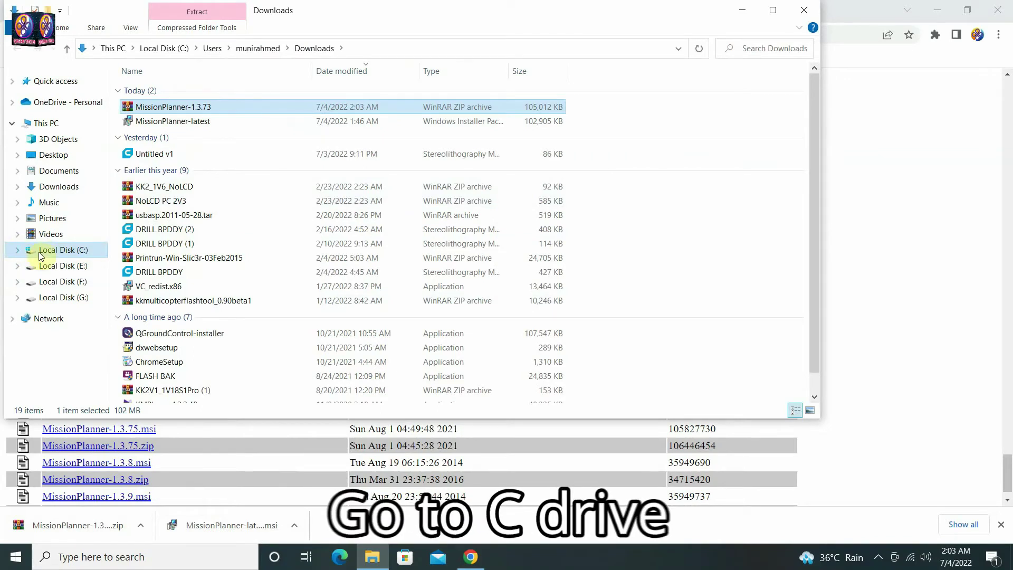
click(61, 250)
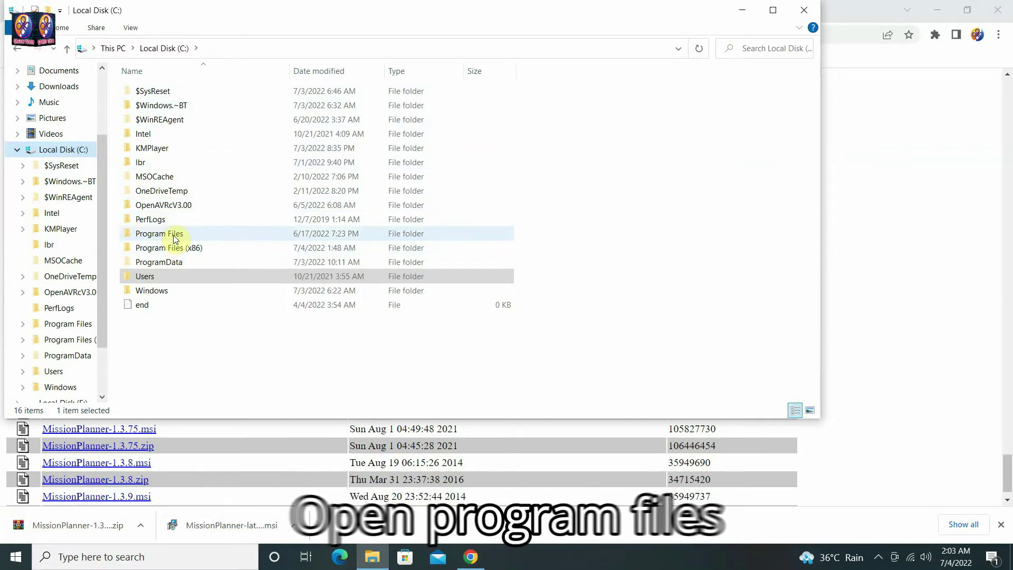
double_click(174, 237)
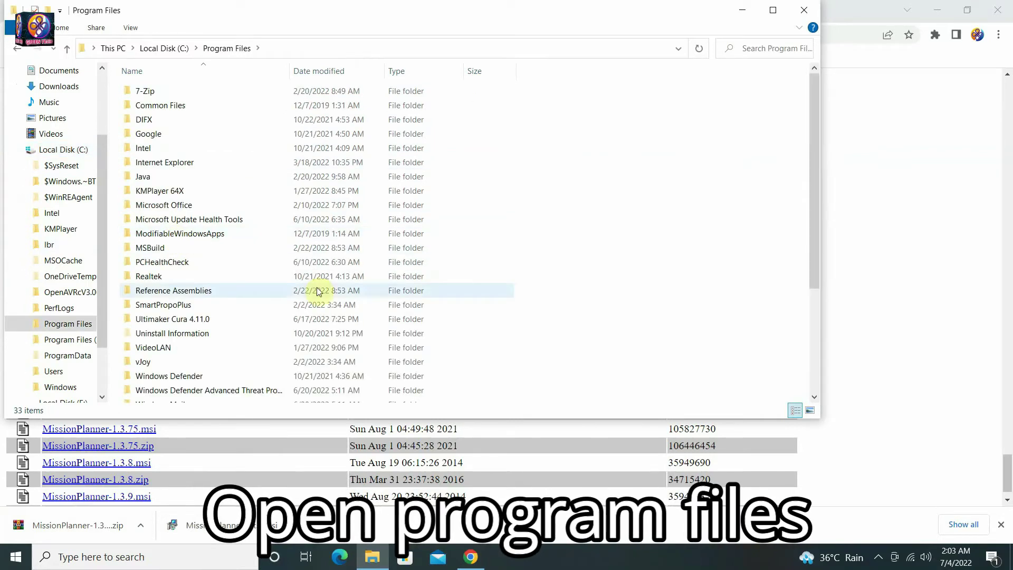
Step: Create a new folder named "Mission planner" in Program Files
right_click(529, 203)
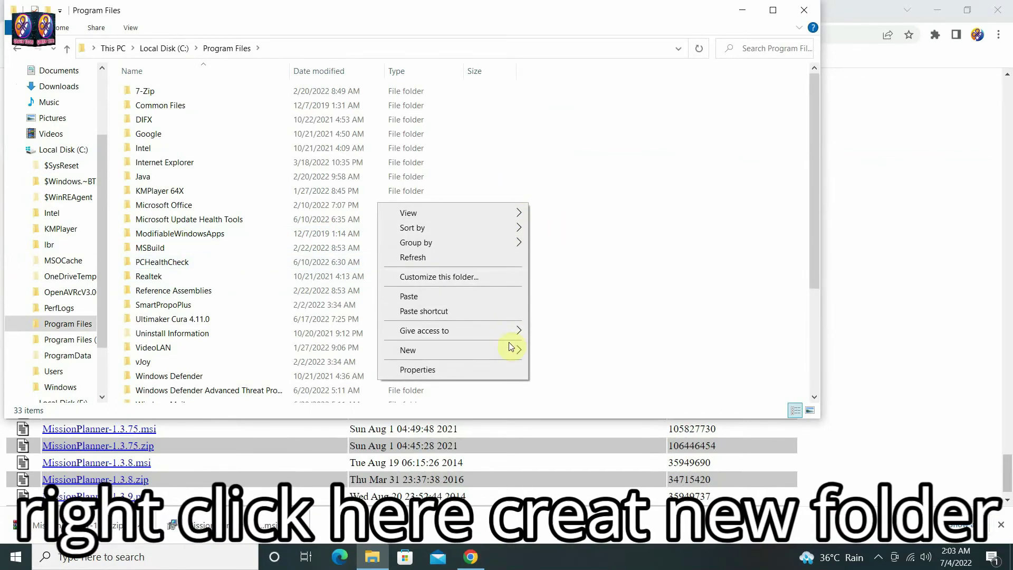
mouse_move(509, 349)
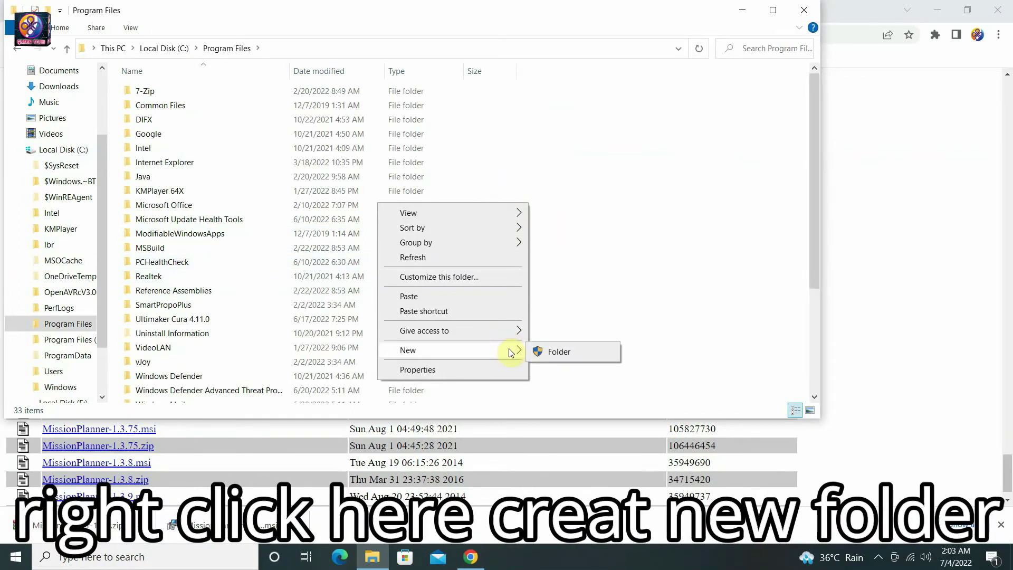
click(595, 353)
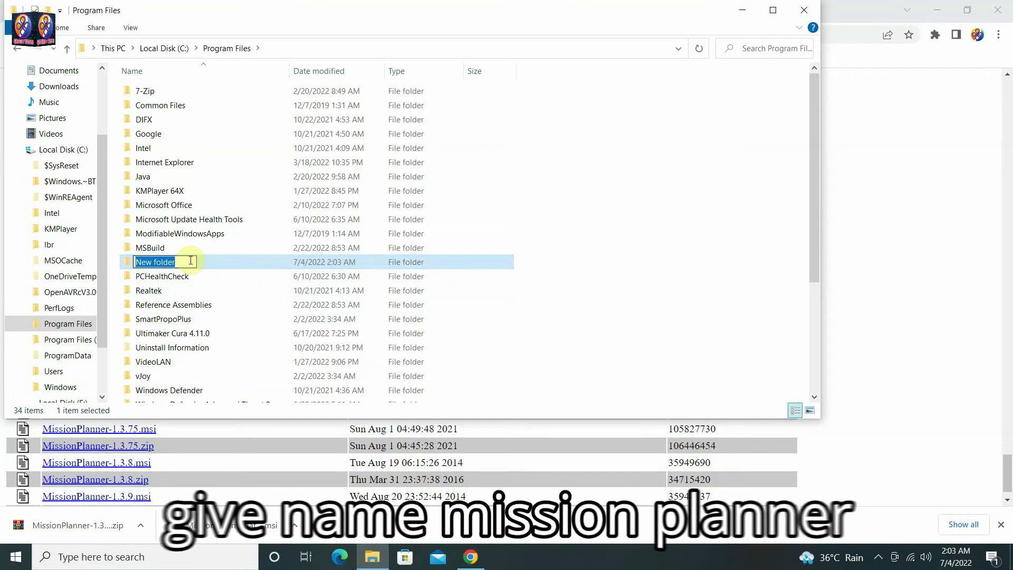
key(BackSpace)
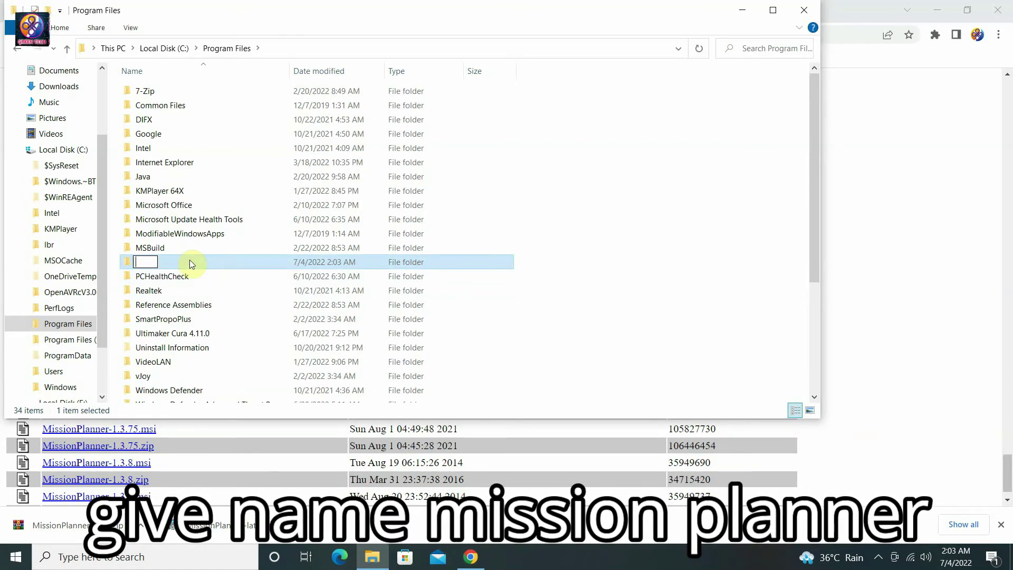
text(Mi)
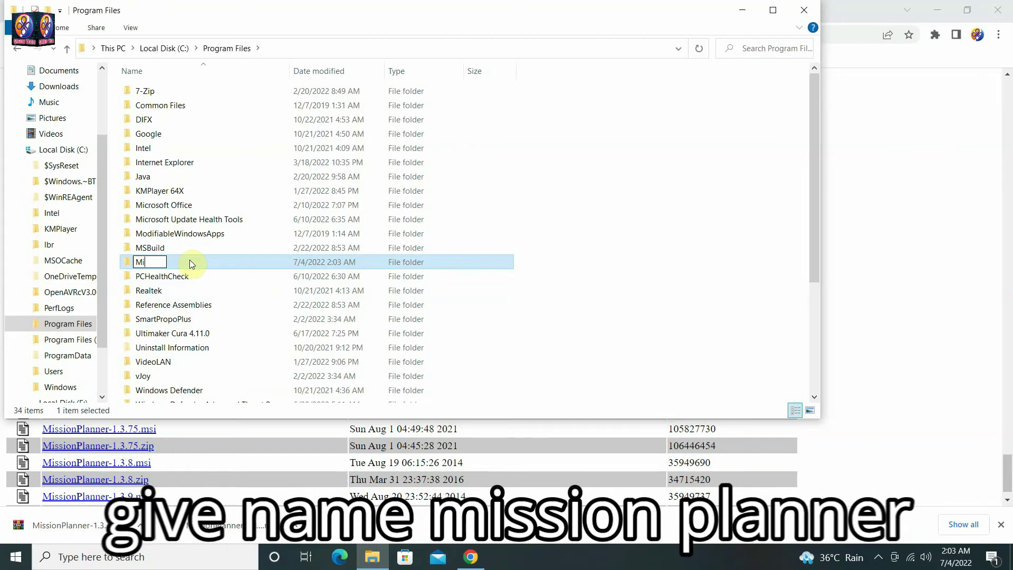
text(ssion planner)
click(127, 264)
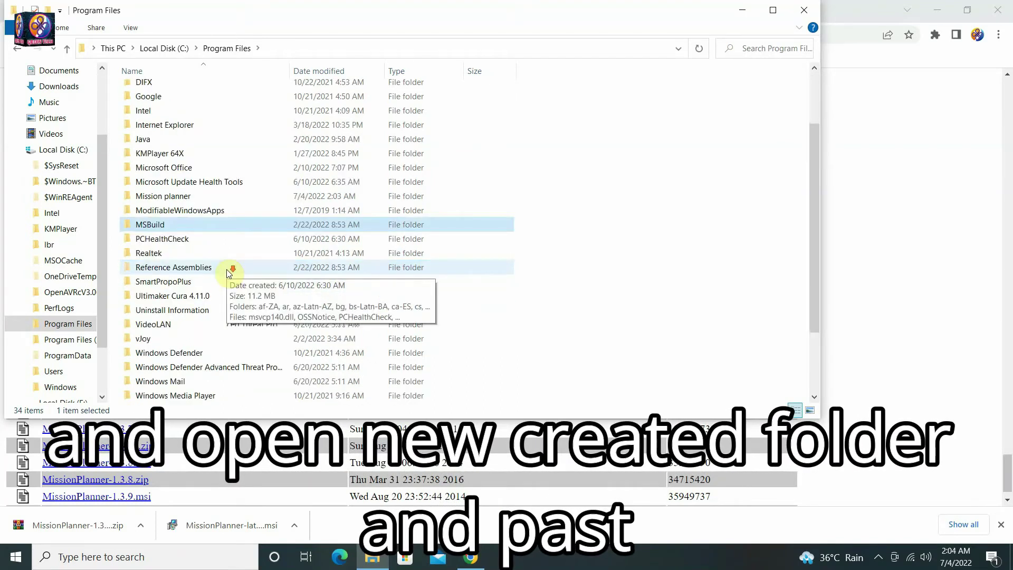
Step: Paste the copied zip archive into the new Mission planner folder, granting administrator permission for the copy
scroll(227, 270, down, 3)
scroll(226, 269, up, 1)
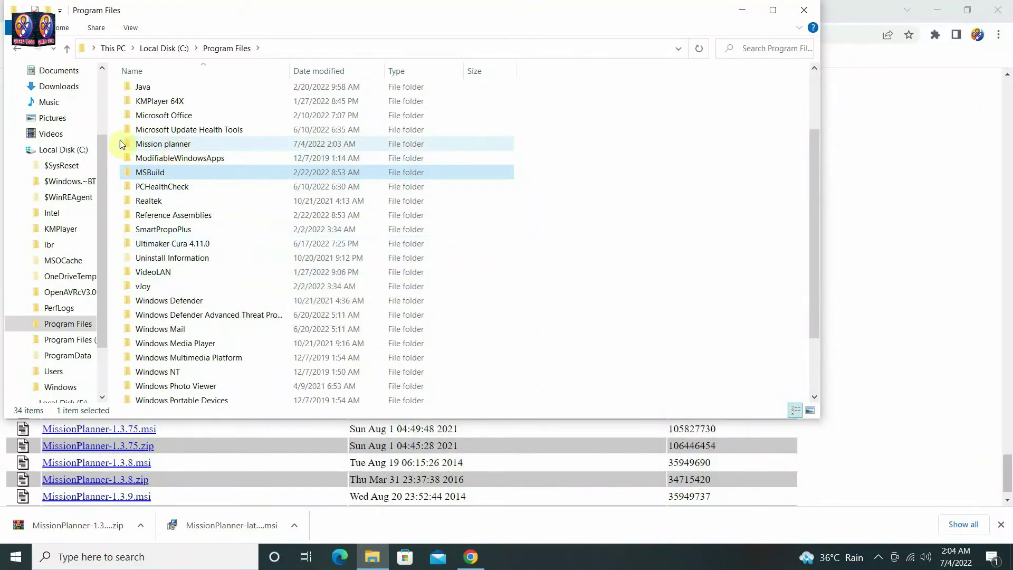
double_click(149, 143)
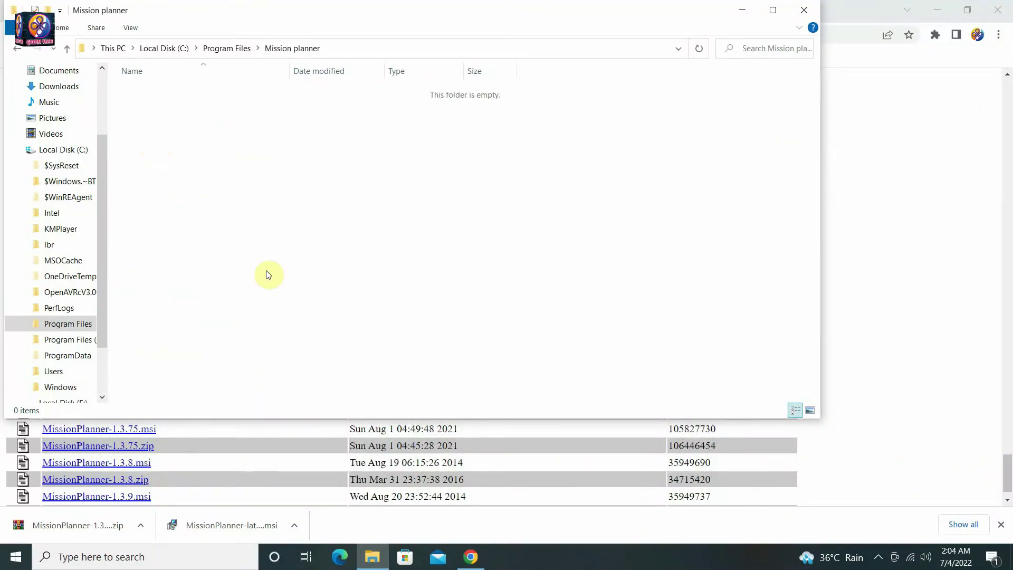
right_click(372, 123)
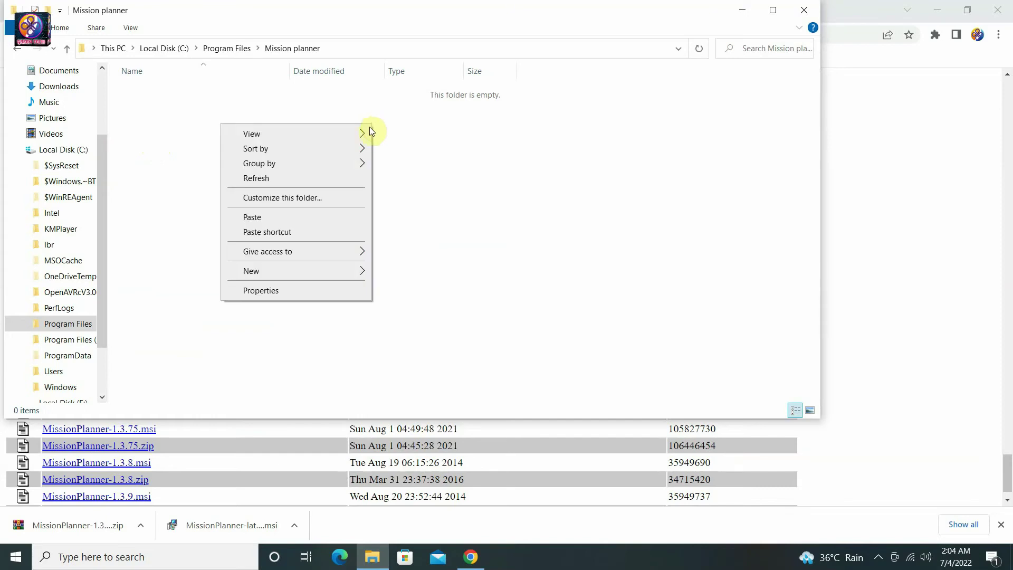
click(321, 216)
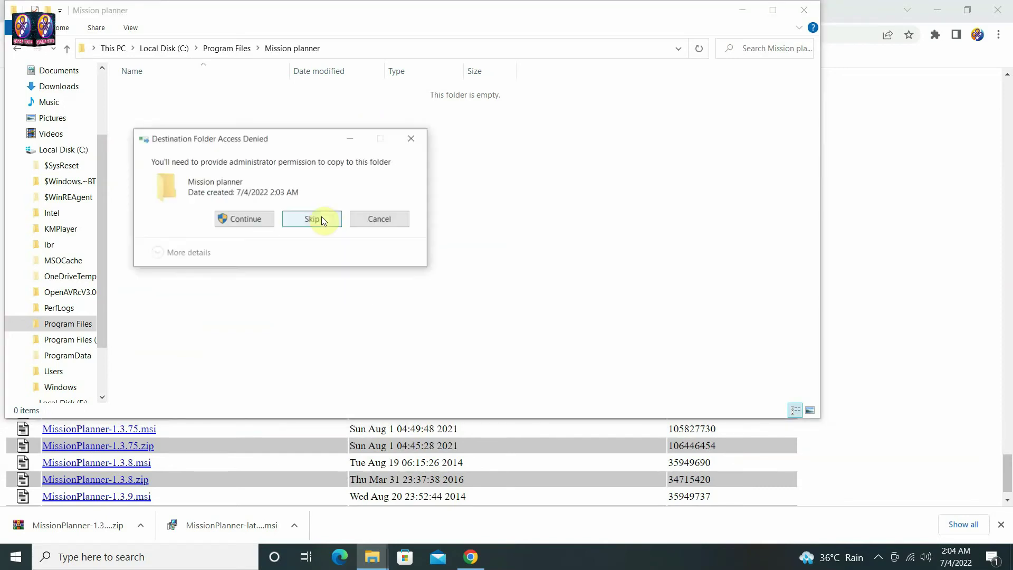
click(263, 222)
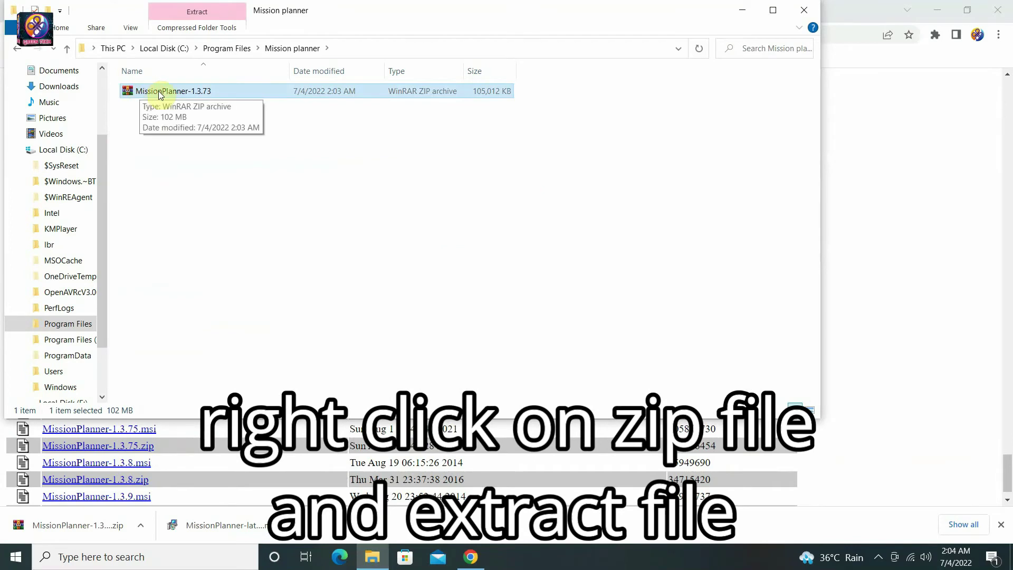
Step: Extract the MissionPlanner-1.3.73 archive with WinRAR to C:\Program Files\Mission planner\MissionPlanner-1.3.73
click(185, 129)
click(160, 99)
right_click(159, 100)
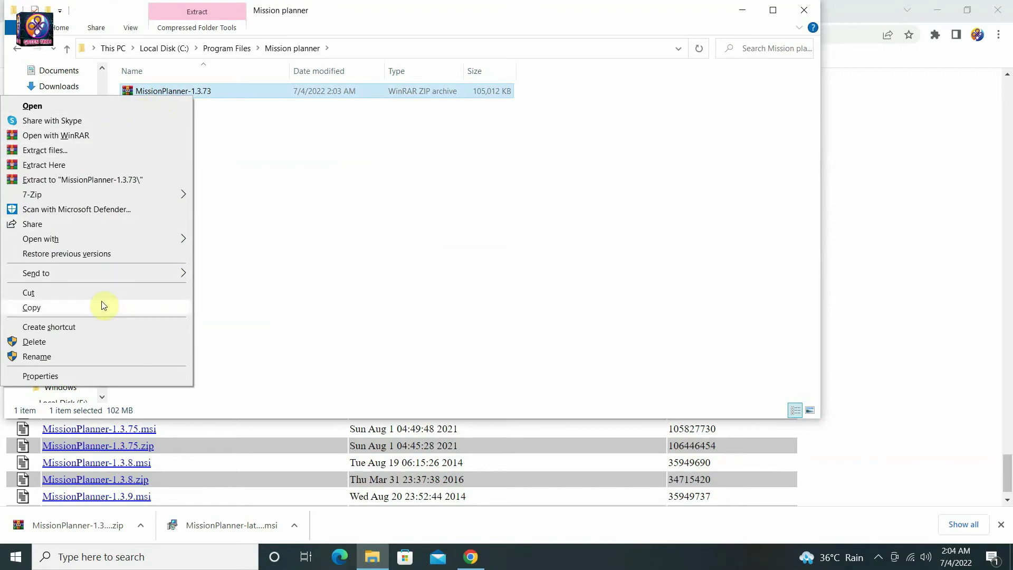
click(63, 150)
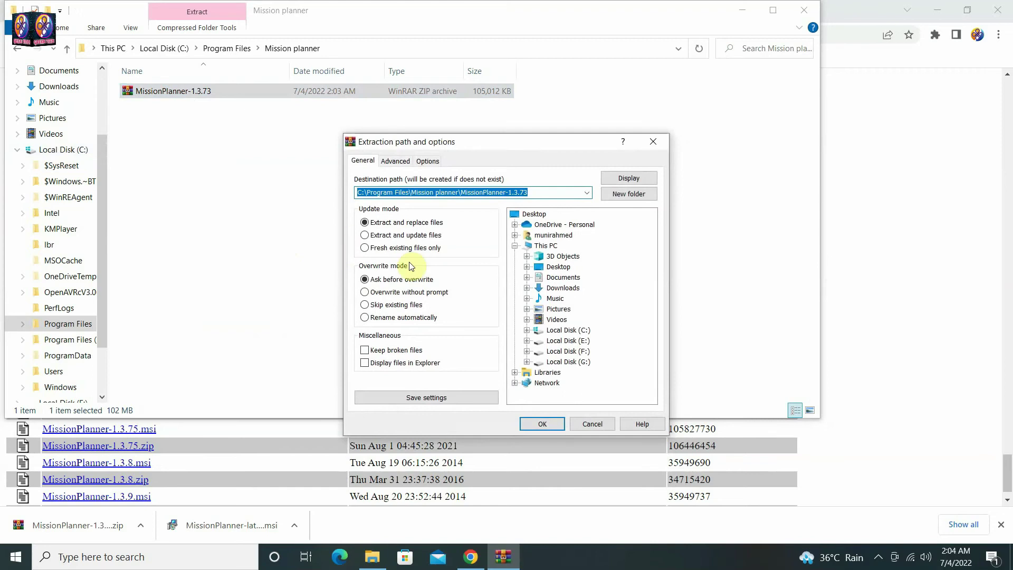
click(543, 424)
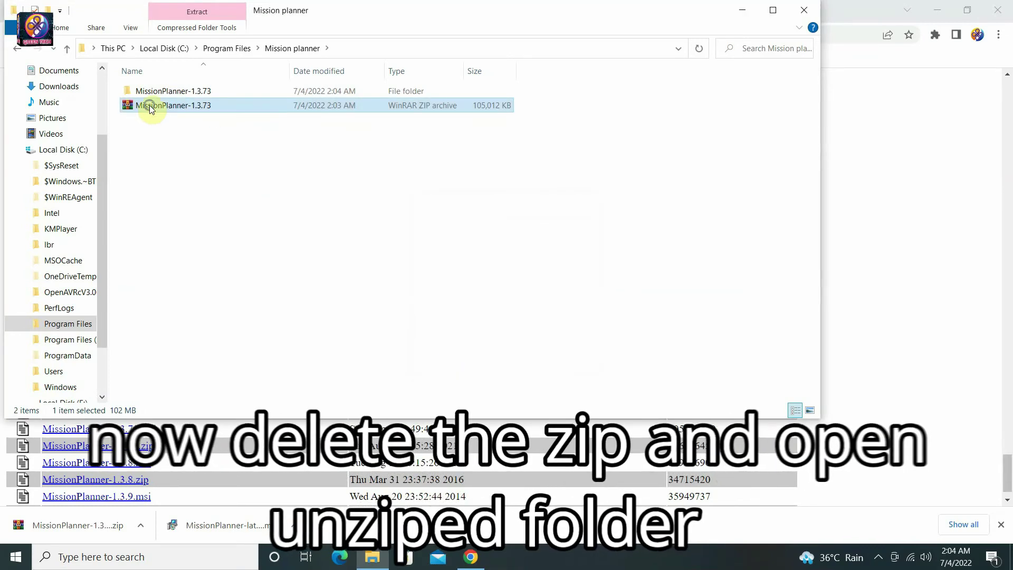
Step: Delete the zip archive from the Mission planner folder and open the extracted MissionPlanner-1.3.73 folder
right_click(151, 107)
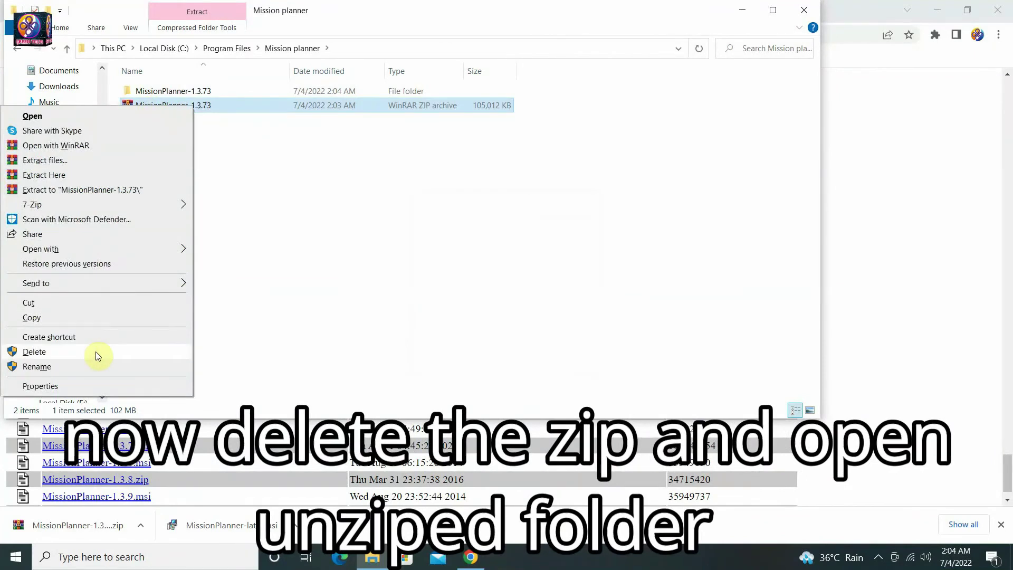
click(96, 351)
click(144, 93)
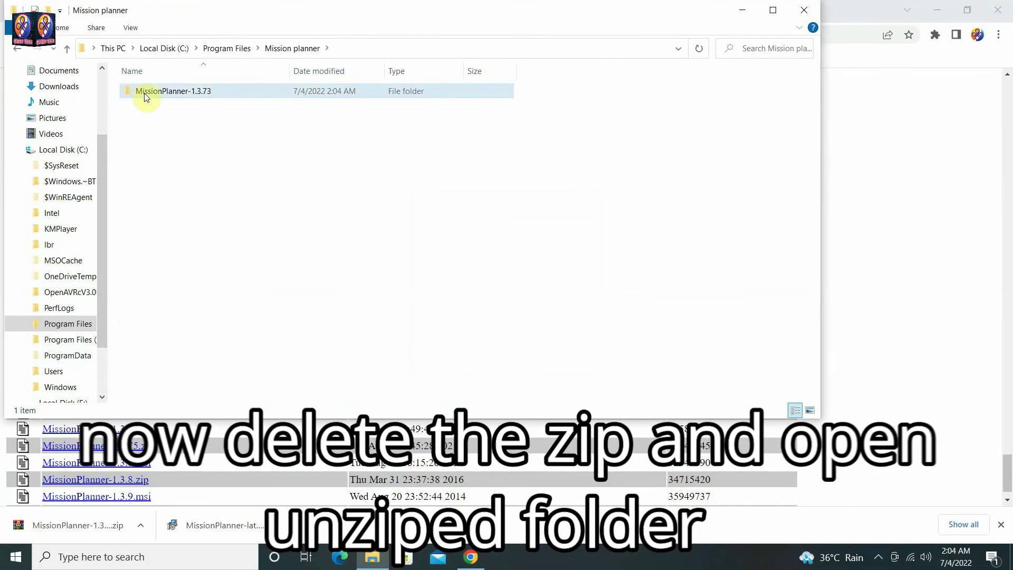
double_click(145, 93)
Step: Create a shortcut to the MissionPlanner application from the extracted folder, accepting its placement on the desktop
scroll(158, 179, down, 10)
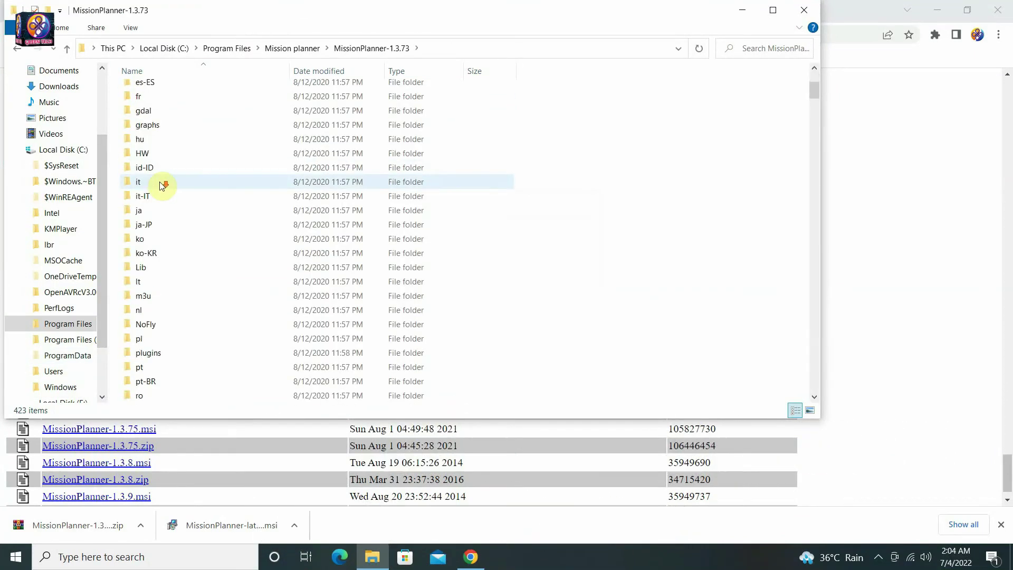
scroll(160, 185, down, 8)
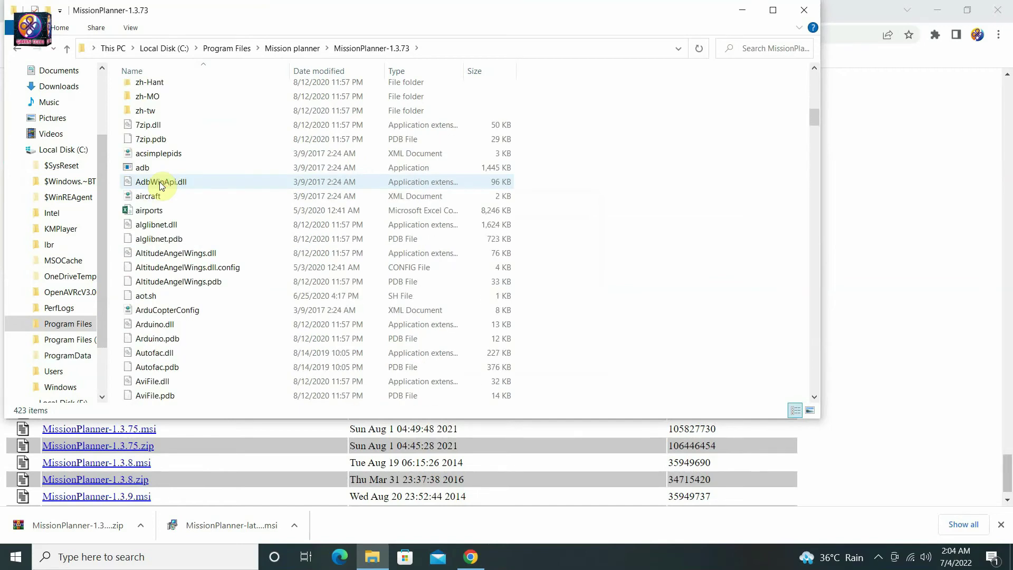
scroll(161, 185, down, 10)
scroll(161, 185, down, 9)
scroll(161, 185, down, 14)
scroll(160, 184, down, 15)
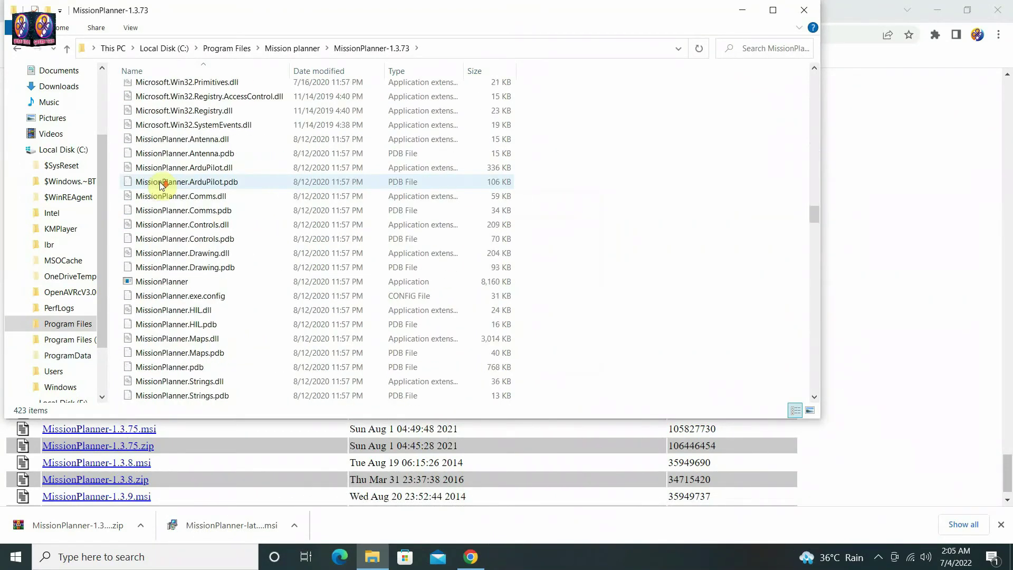
click(149, 281)
right_click(149, 281)
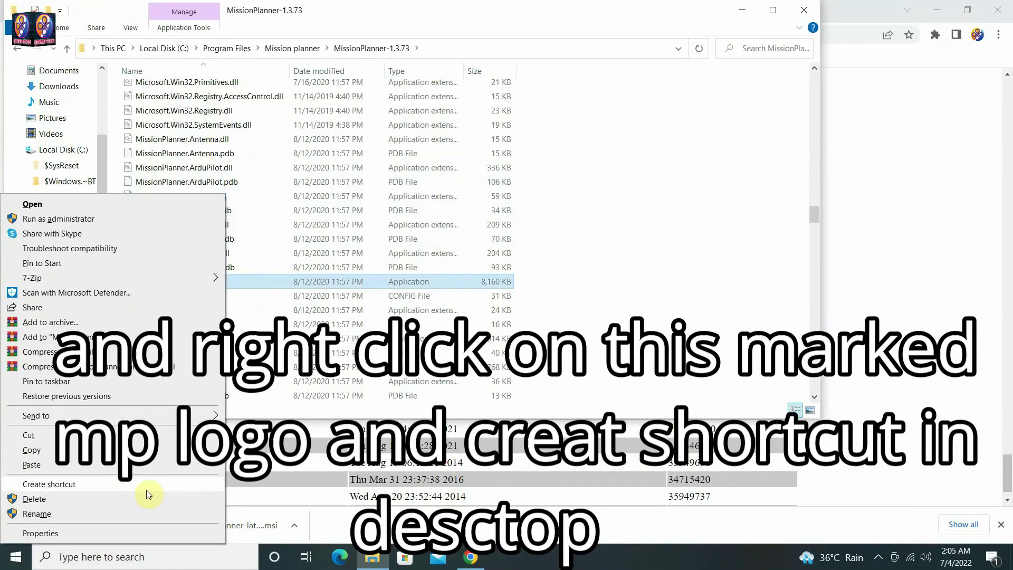
click(171, 488)
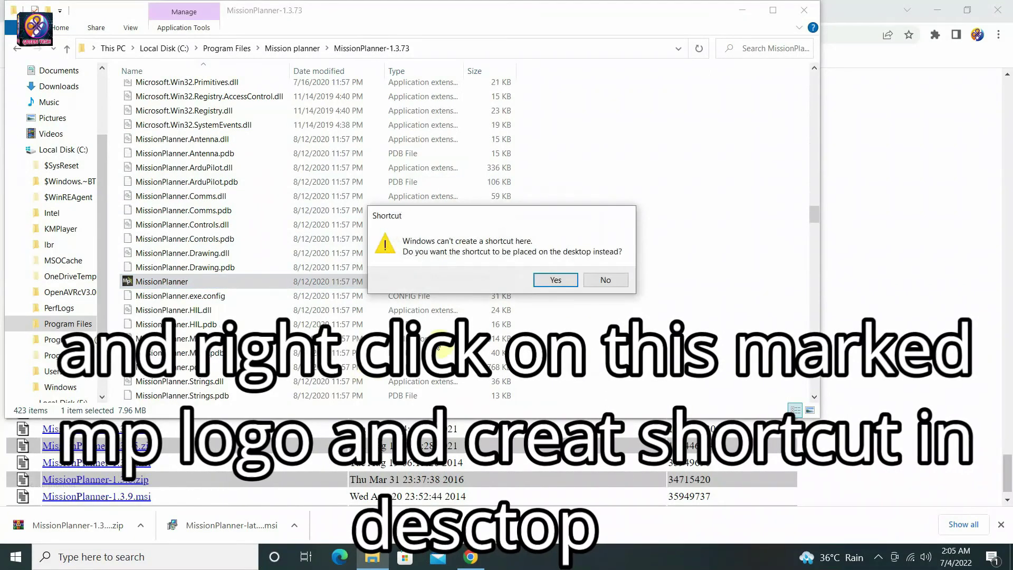
click(557, 280)
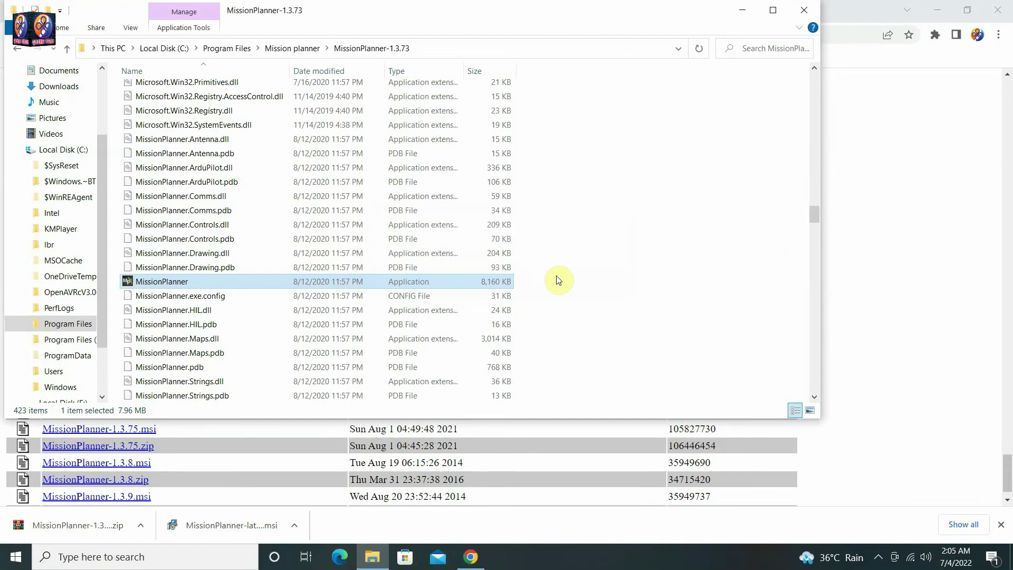
Step: Switch to the desktop, launch Mission Planner from its new shortcut and allow it through the firewall on private networks
click(802, 10)
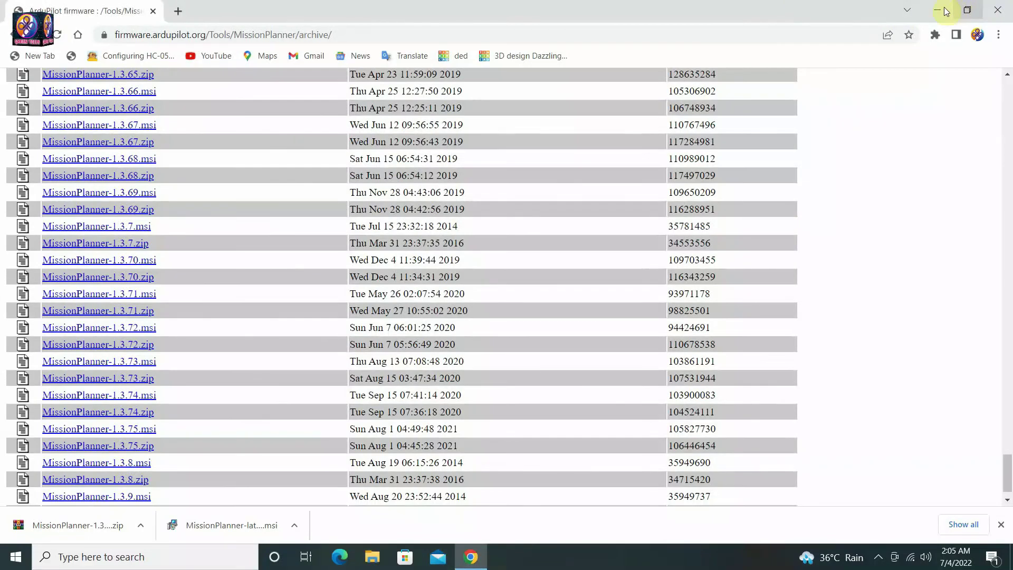
click(932, 12)
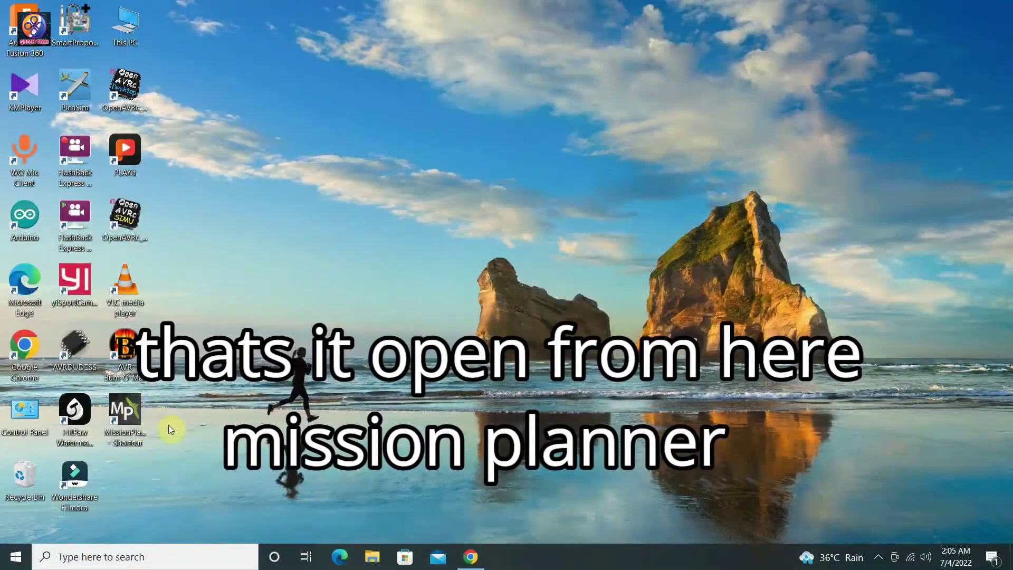
click(128, 412)
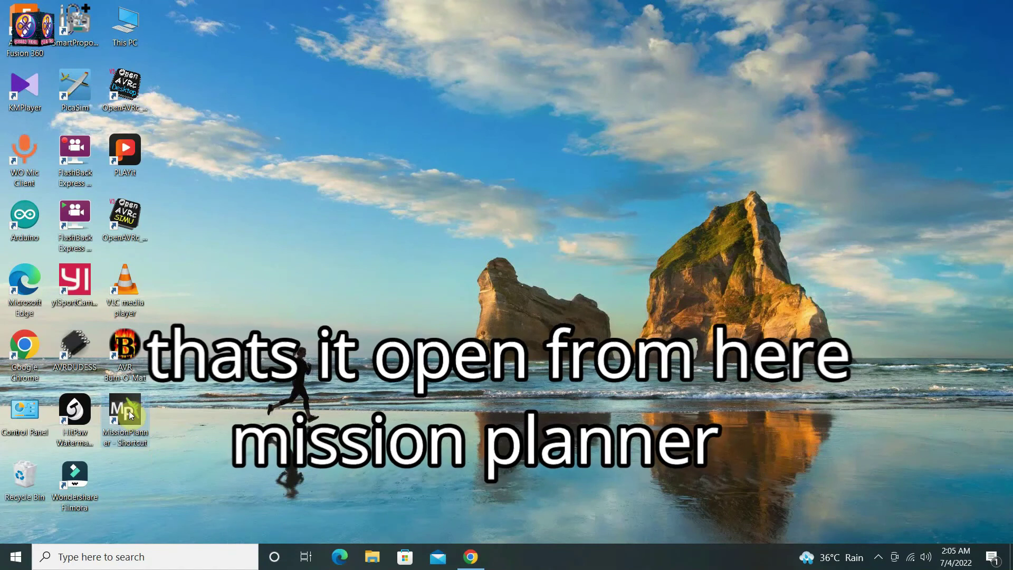
double_click(129, 411)
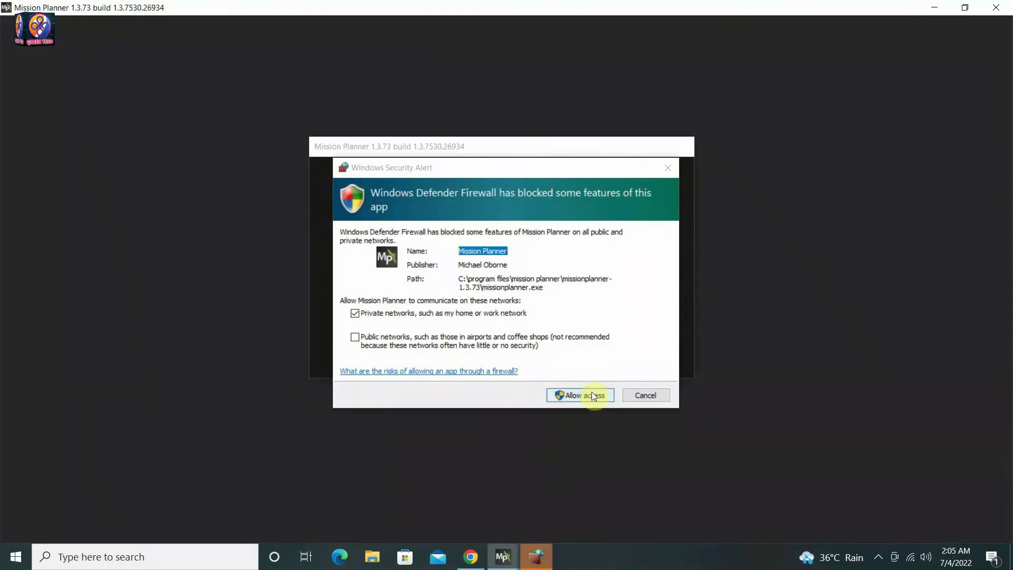
click(591, 393)
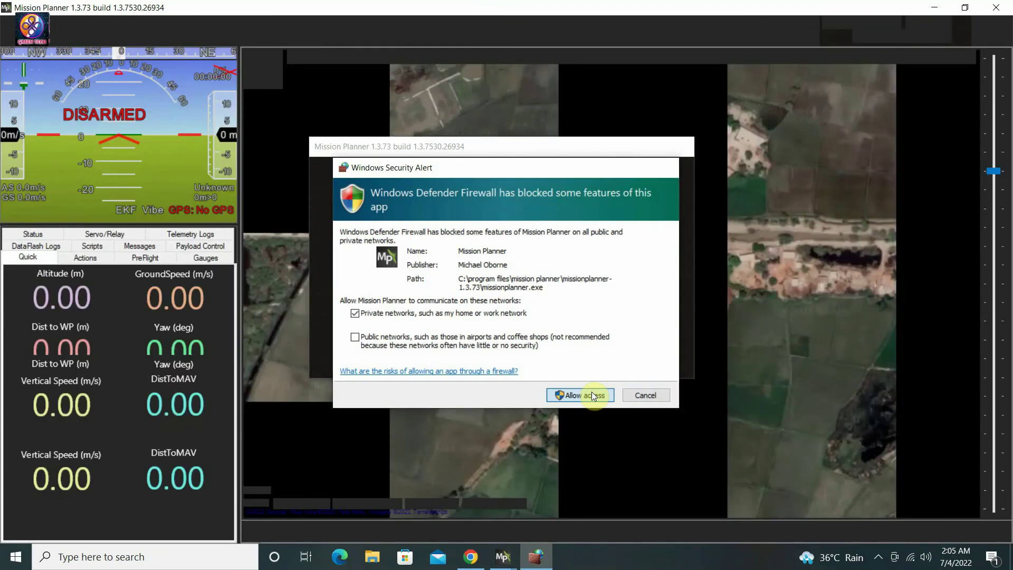